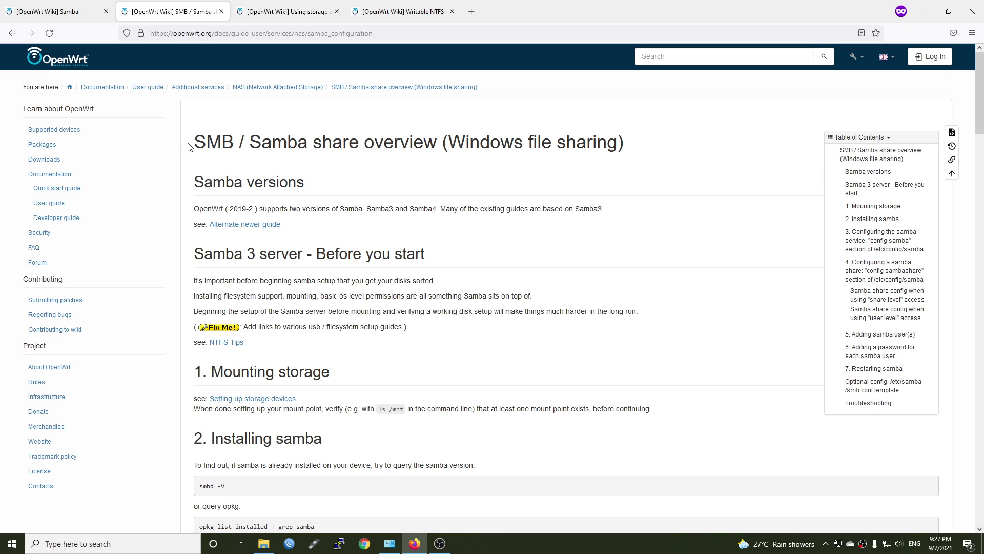
- Highlight and then deselect the Samba share overview heading on the OpenWrt Wiki page
{"action": "left_click_drag", "start_coordinate": [206, 145], "coordinate": [600, 144]}
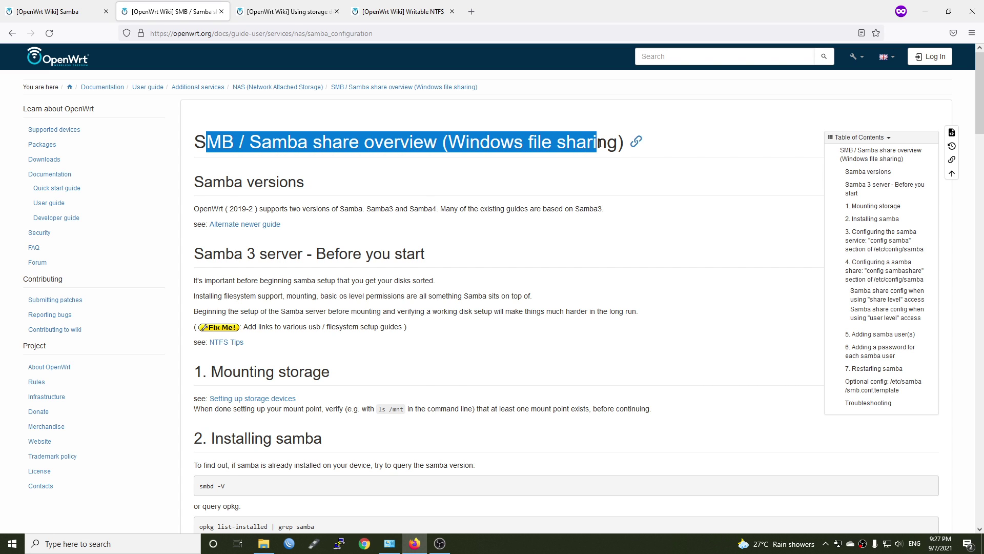
{"action": "left_click", "coordinate": [558, 140]}
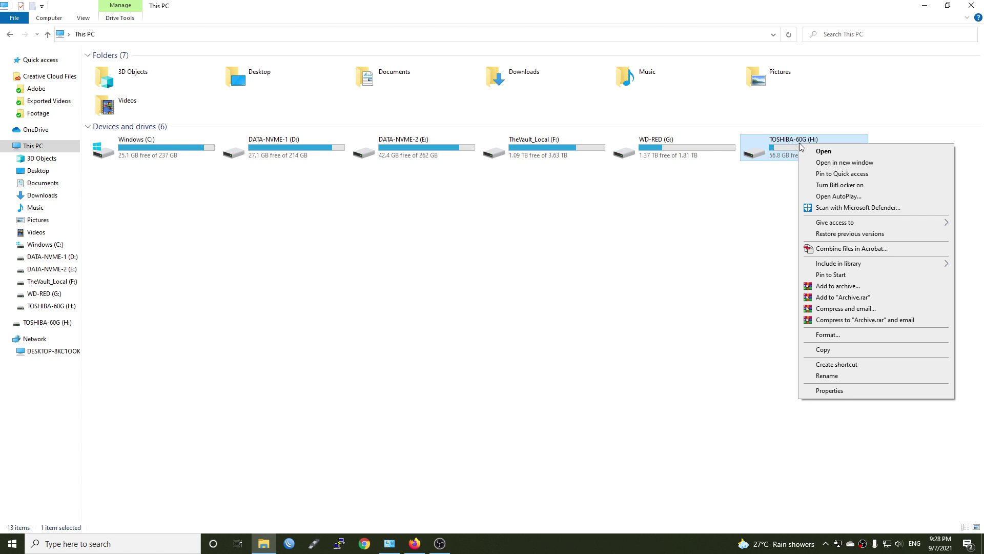
- View and then close the TOSHIBA-60G (H:) drive's Properties window
{"action": "left_click", "coordinate": [841, 390]}
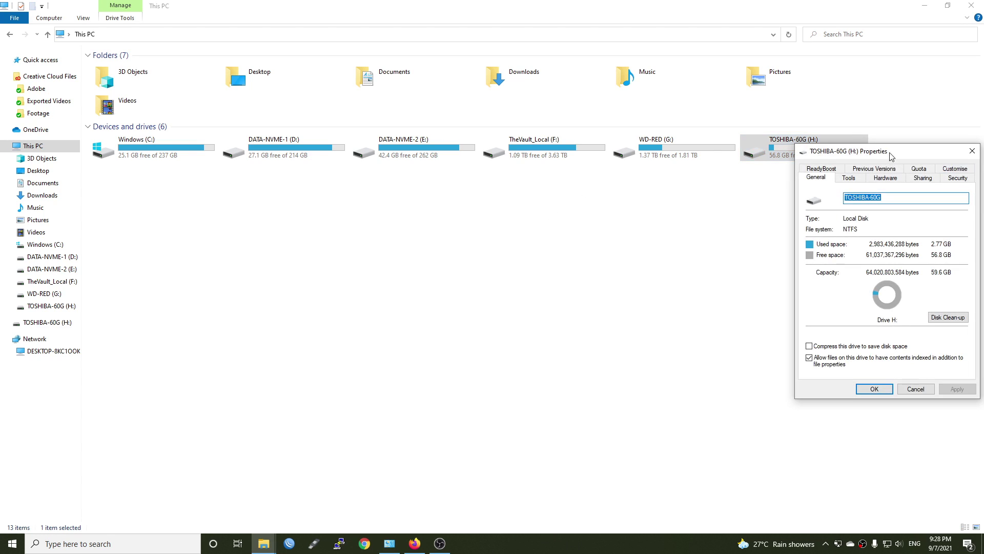
{"action": "left_click_drag", "start_coordinate": [891, 156], "coordinate": [546, 173]}
{"action": "left_click", "coordinate": [628, 168]}
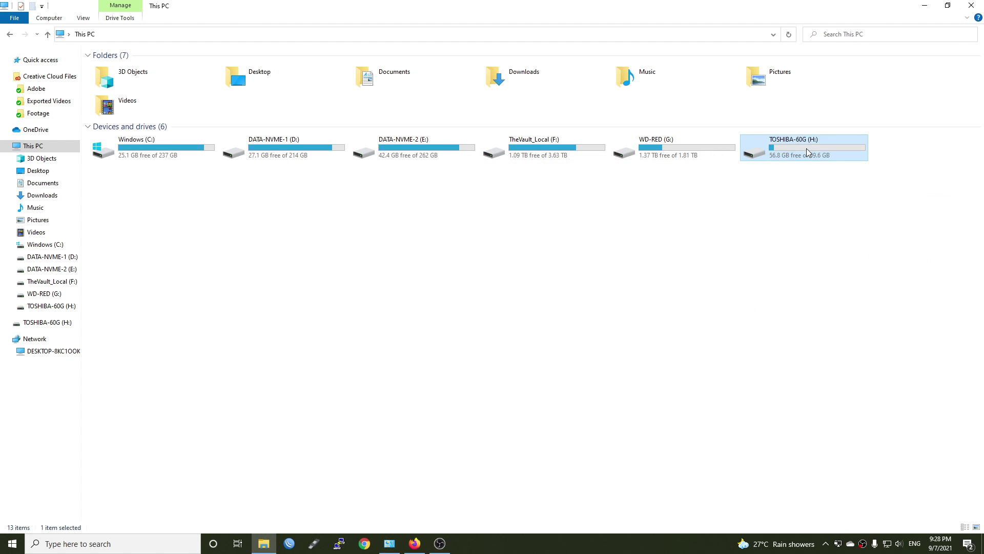
- Browse the H: drive's ISO, OpenWRT and Text folders, then bring up Safely Remove Hardware
{"action": "double_click", "coordinate": [807, 152]}
{"action": "left_click", "coordinate": [150, 67]}
{"action": "double_click", "coordinate": [149, 67]}
{"action": "key", "text": "alt+Left"}
{"action": "double_click", "coordinate": [123, 77]}
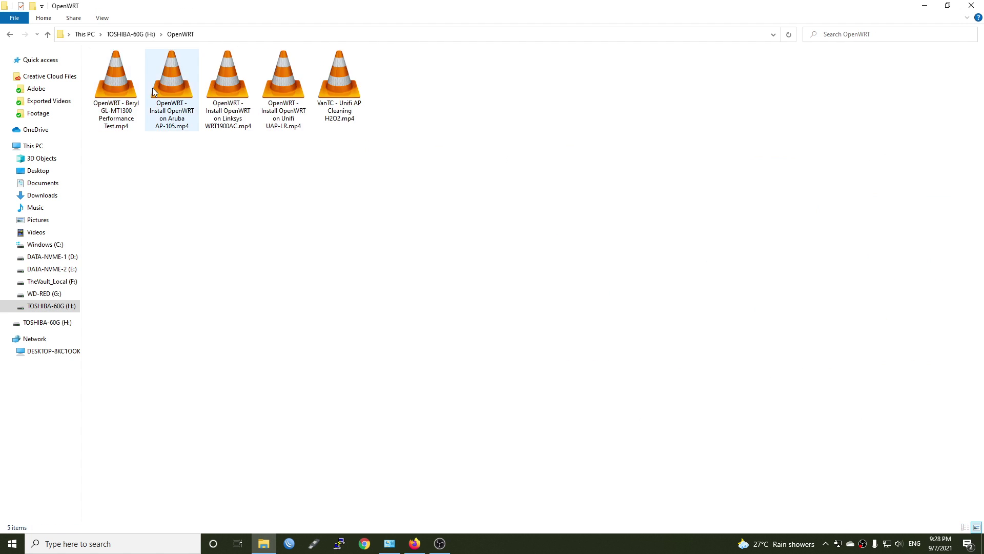
{"action": "key", "text": "alt+Left"}
{"action": "left_click", "coordinate": [150, 88]}
{"action": "double_click", "coordinate": [149, 88]}
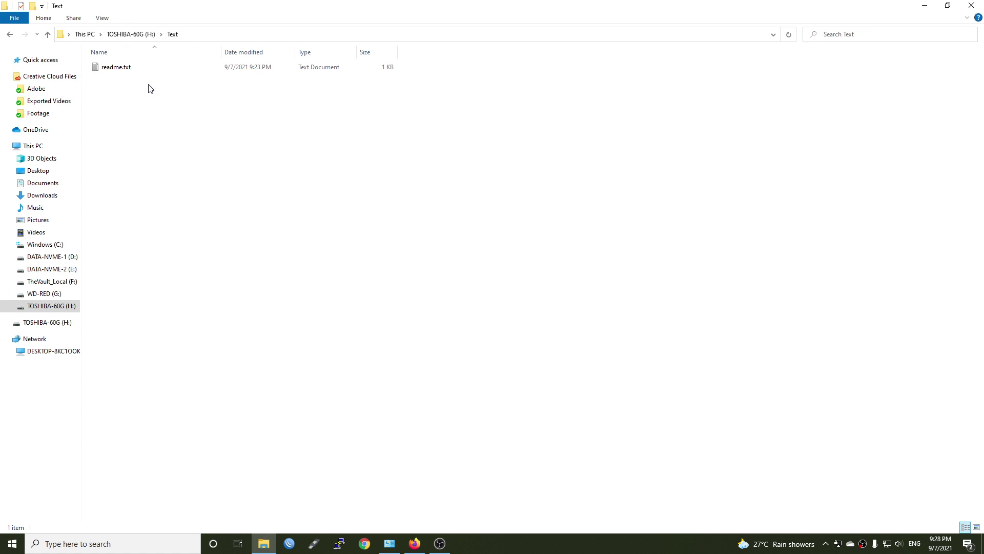
{"action": "key", "text": "alt+Left"}
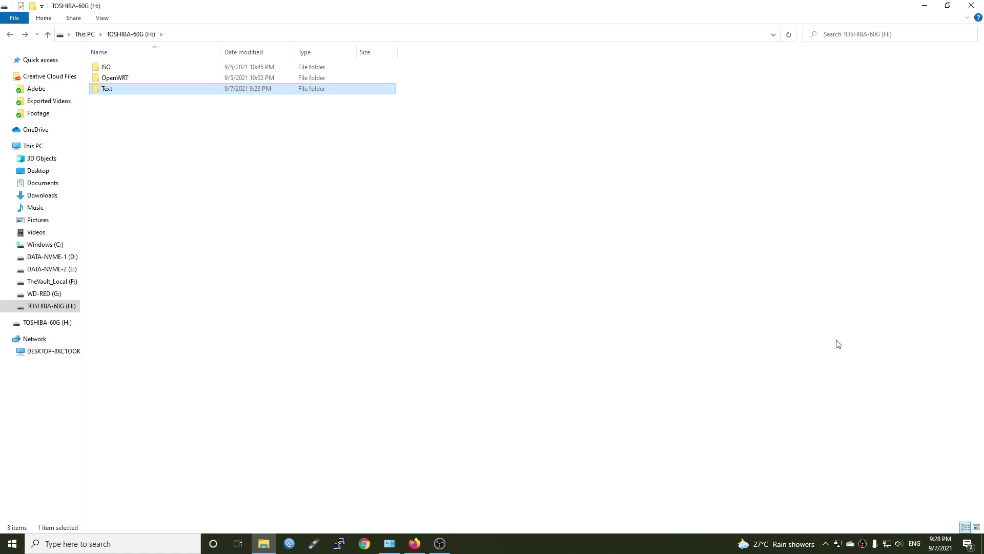
{"action": "left_click", "coordinate": [825, 543]}
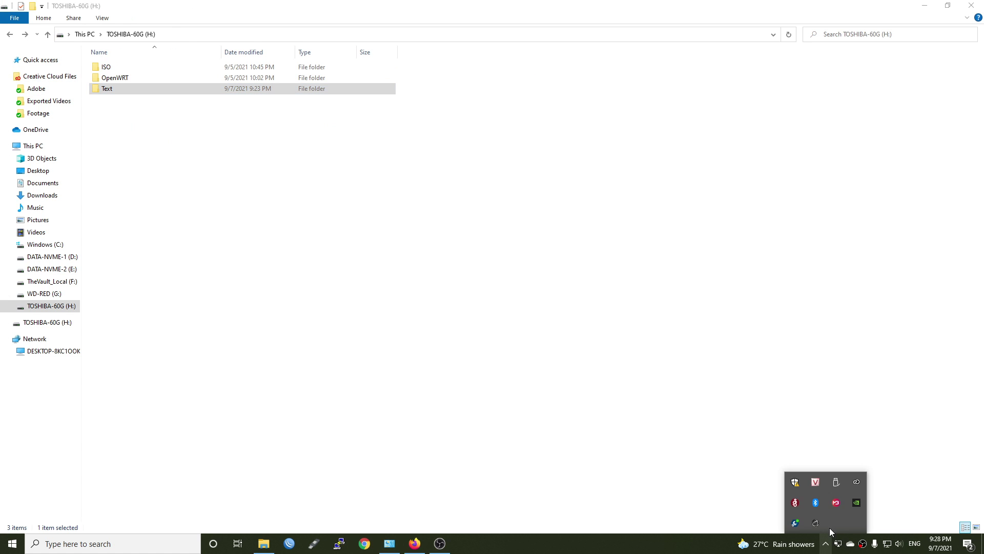
{"action": "left_click", "coordinate": [836, 482]}
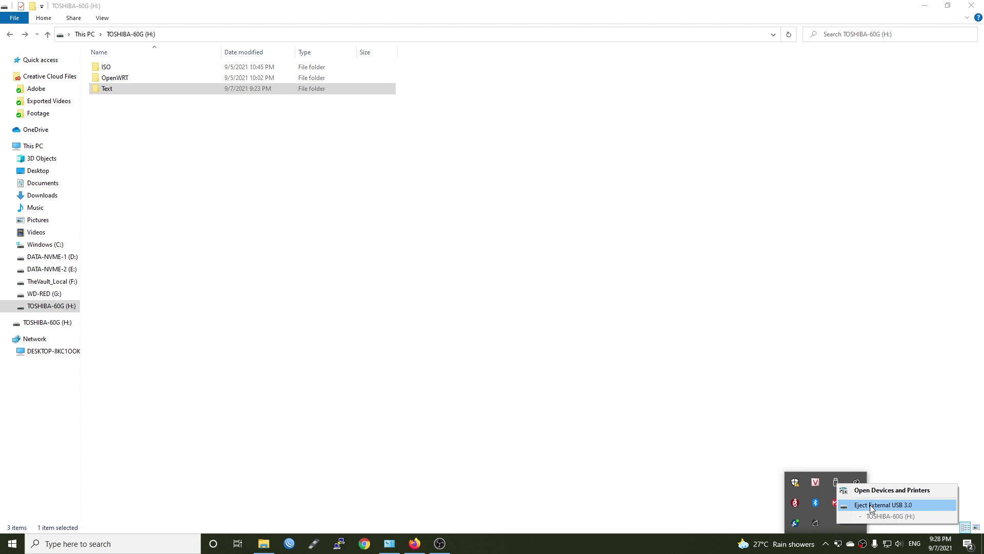
- Eject External USB 3.0 and go via the Using storage devices tab to the Writable NTFS guide
{"action": "left_click", "coordinate": [924, 504]}
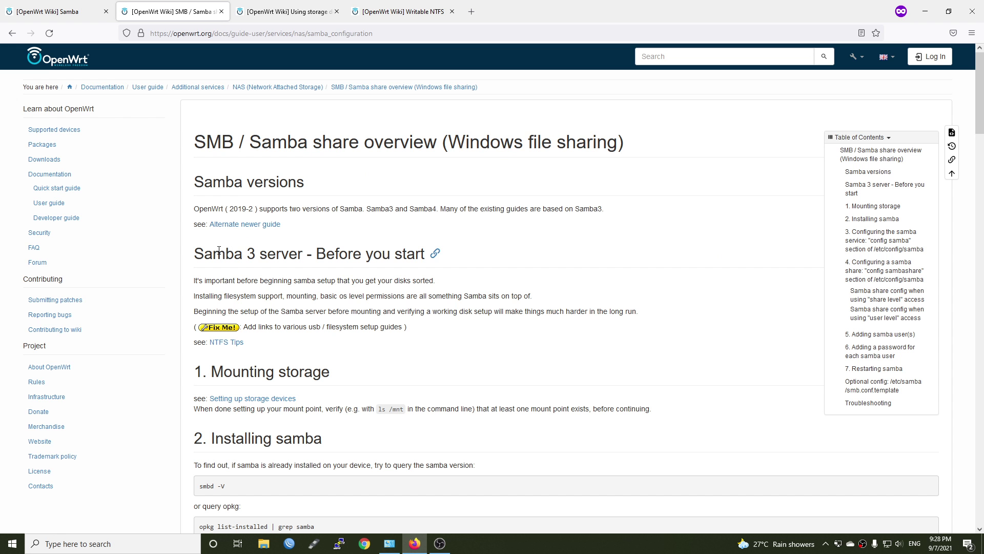
{"action": "key", "text": "ctrl+Tab"}
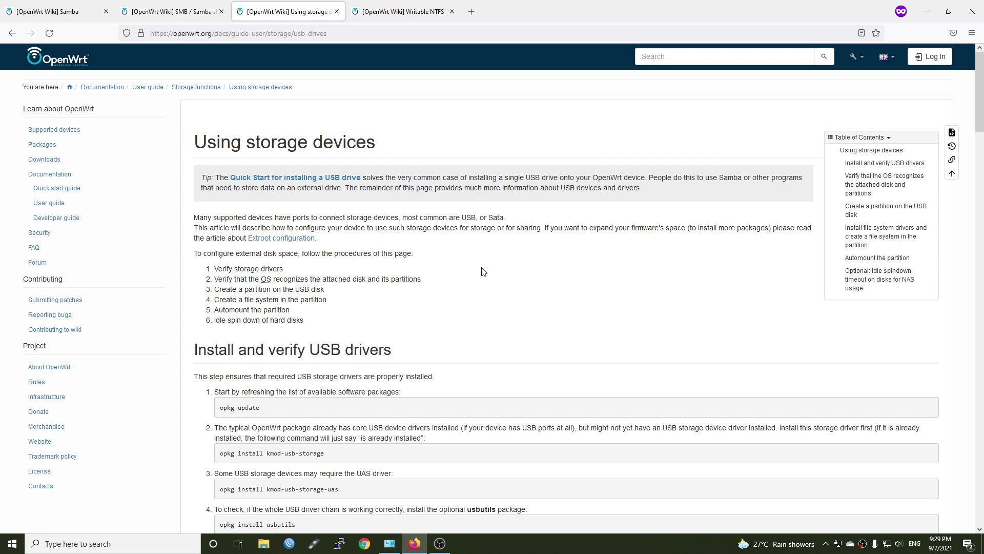
{"action": "left_click", "coordinate": [386, 10]}
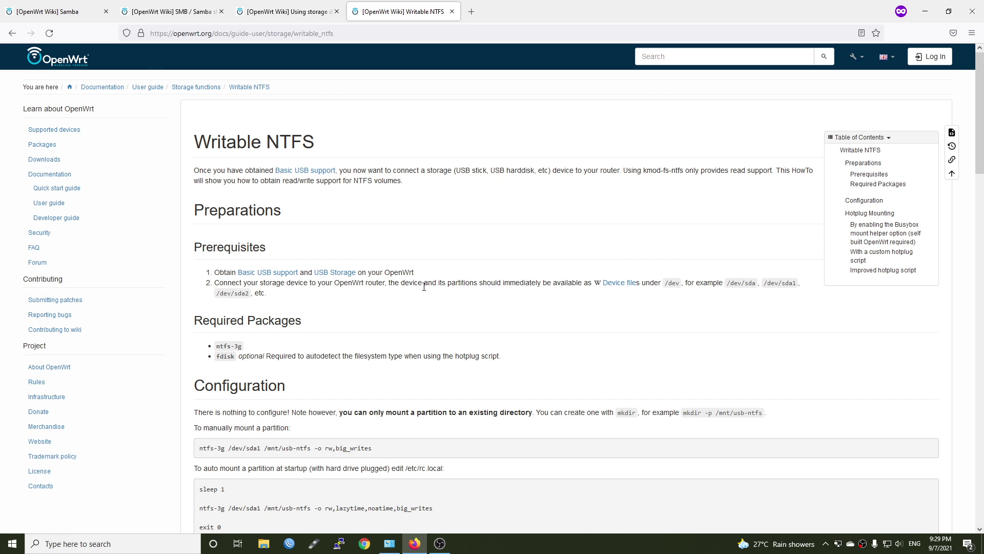
- Load 192.168.1.1 in a new tab and log in to the router as root with its password
{"action": "key", "text": "ctrl+t"}
{"action": "type", "text": "192.16"}
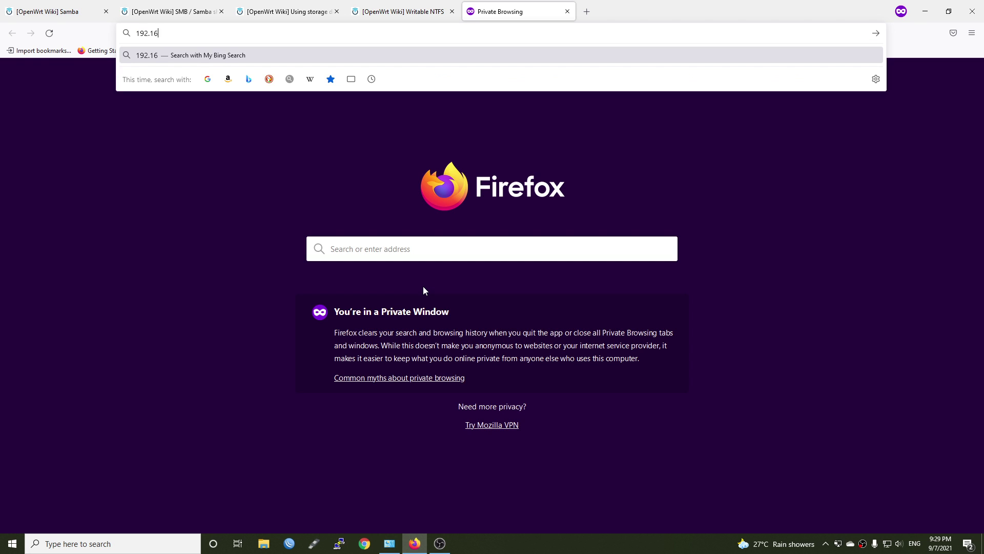
{"action": "type", "text": "8.1.1"}
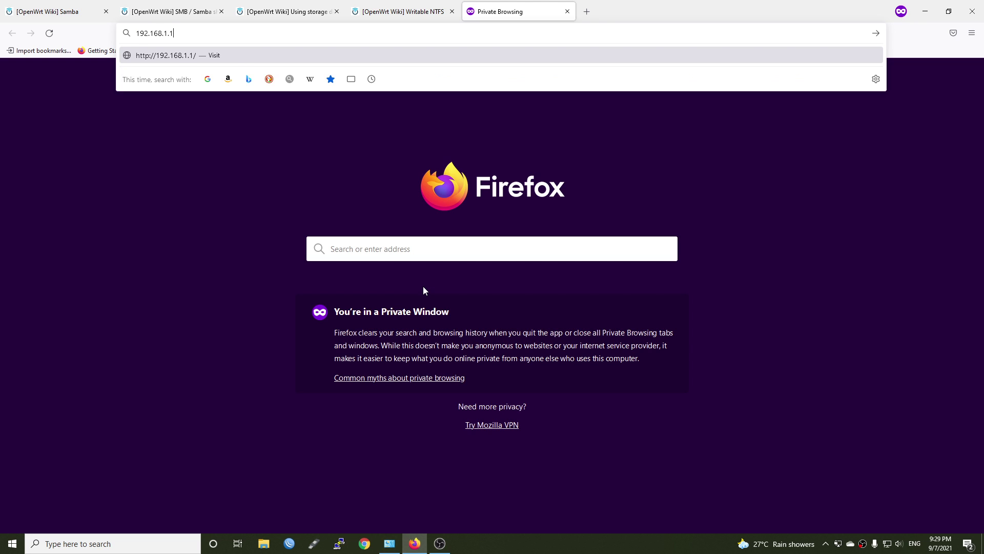
{"action": "key", "text": "Return"}
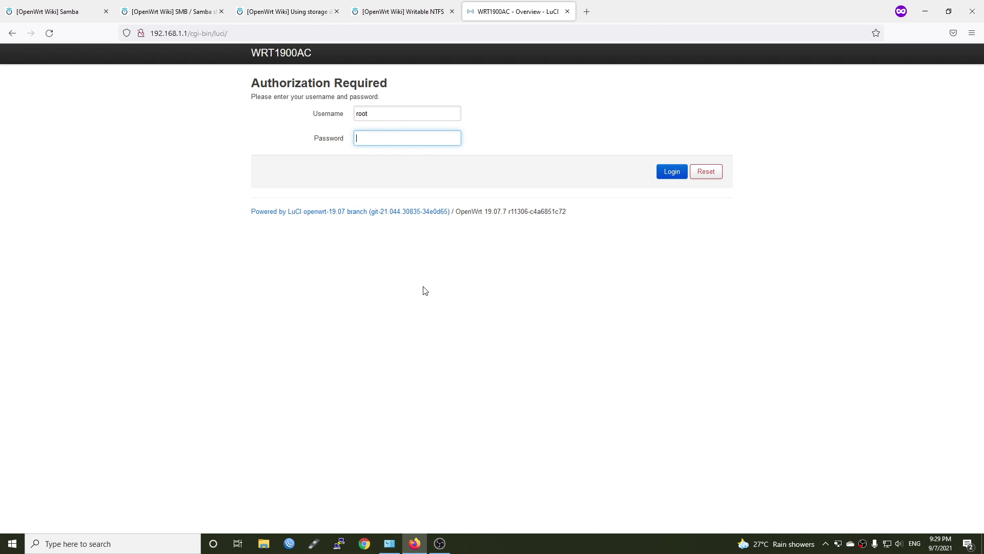
{"action": "type", "text": "********"}
{"action": "key", "text": "Return"}
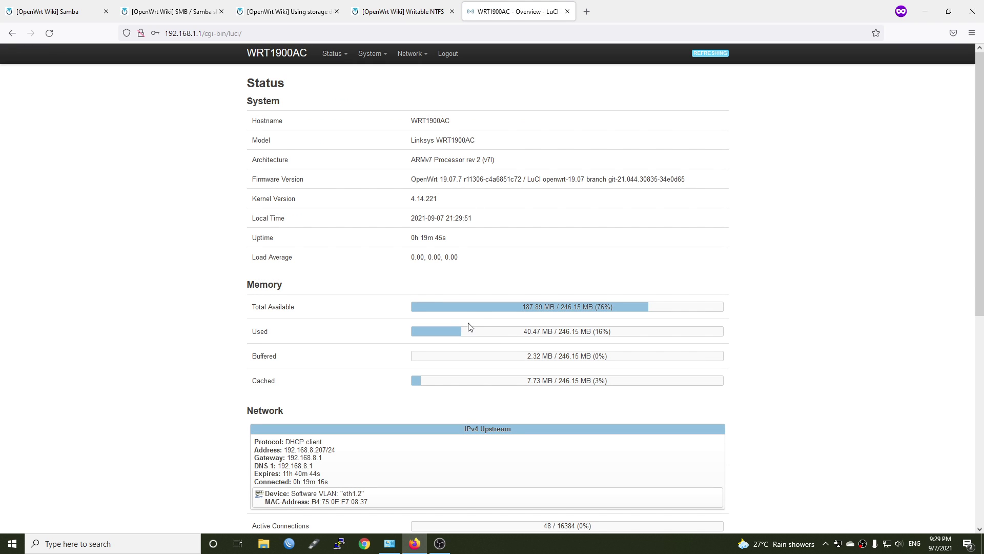
- On System › Software, run Update lists... to refresh the available package lists
{"action": "mouse_move", "coordinate": [367, 64]}
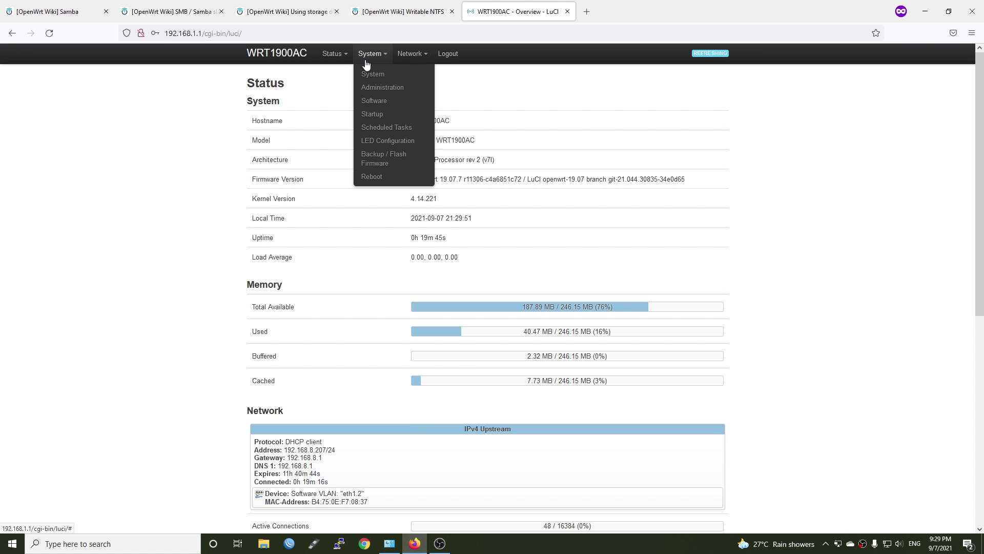
{"action": "left_click", "coordinate": [365, 103]}
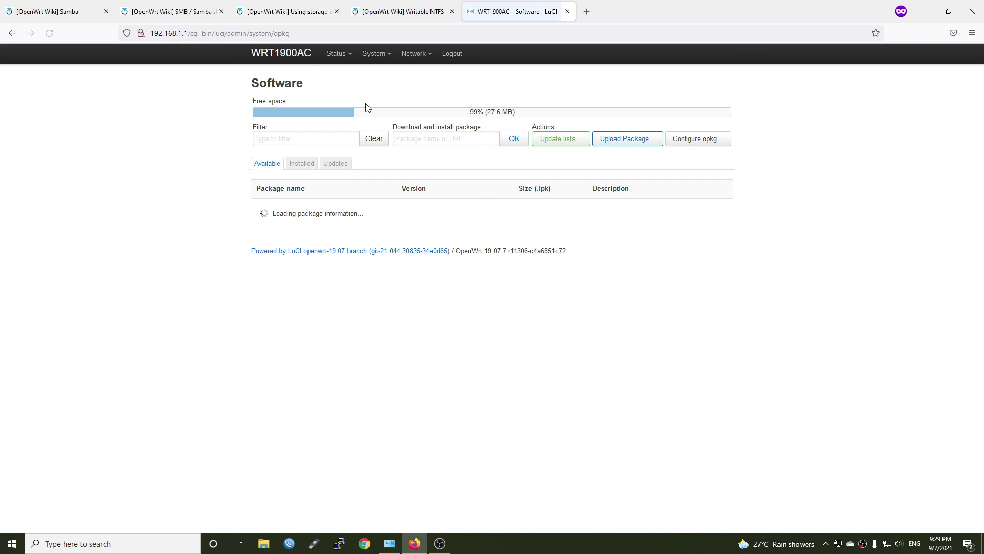
{"action": "left_click", "coordinate": [561, 143]}
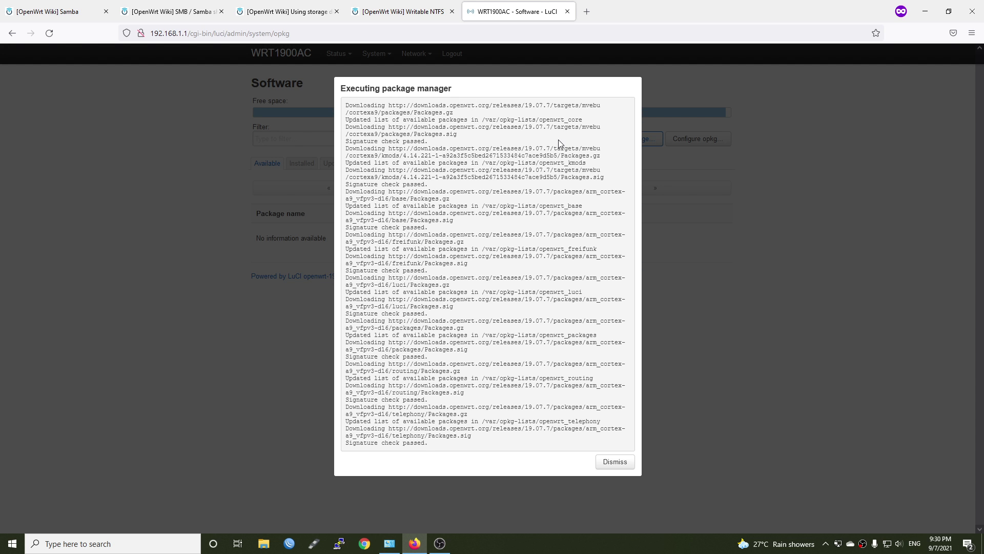
- Copy kmod-usb-storage from the Using storage devices wiki into the Software page's Filter box
{"action": "left_click", "coordinate": [295, 6]}
{"action": "scroll", "coordinate": [403, 410], "scroll_direction": "down", "scroll_amount": 2}
{"action": "left_click_drag", "start_coordinate": [328, 352], "coordinate": [267, 352]}
{"action": "key", "text": "ctrl+c"}
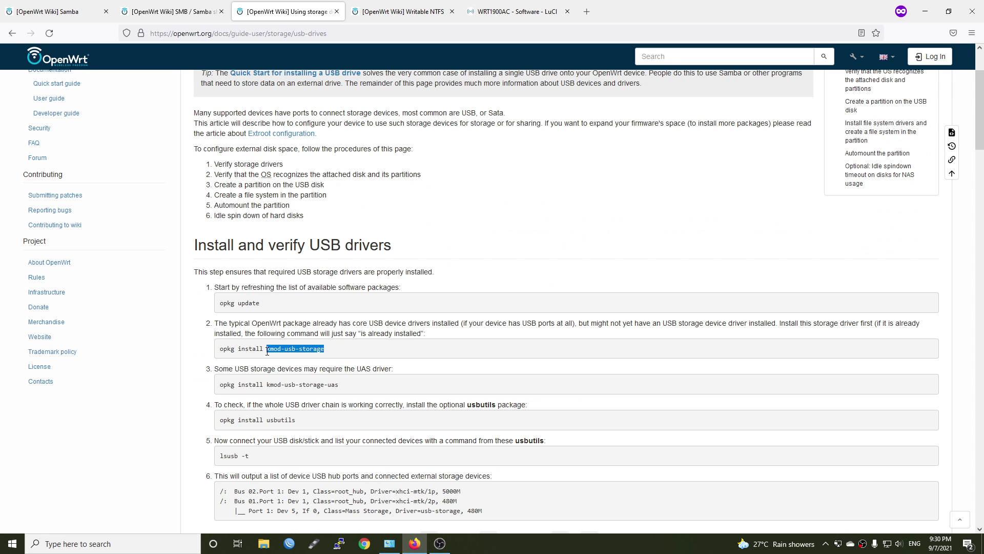
{"action": "left_click", "coordinate": [405, 7]}
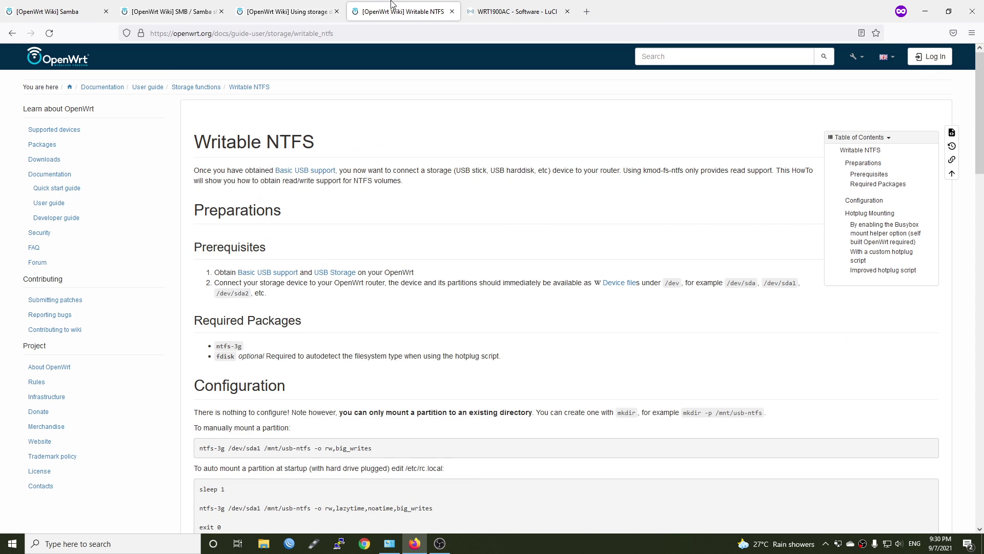
{"action": "left_click", "coordinate": [502, 7]}
{"action": "left_click", "coordinate": [294, 137]}
{"action": "key", "text": "ctrl+v"}
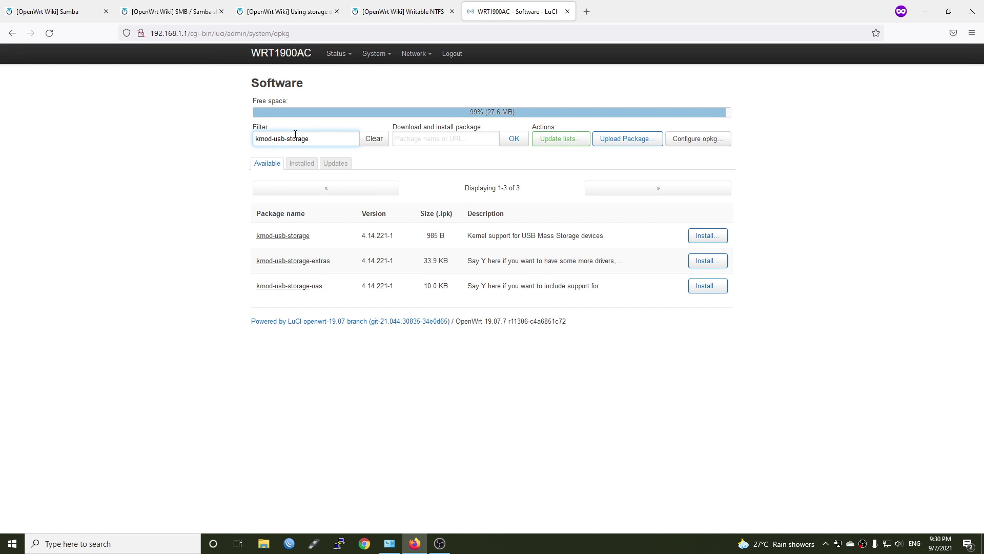
- Install kmod-usb-storage, kmod-usb-storage-extras and kmod-usb-storage-uas, dismissing each installation log
{"action": "left_click", "coordinate": [695, 235]}
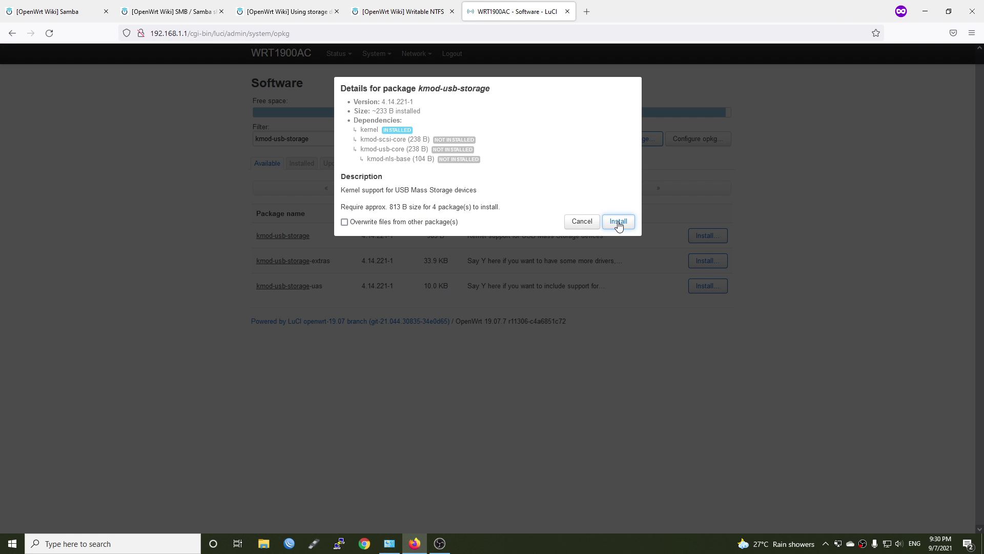
{"action": "left_click", "coordinate": [617, 220]}
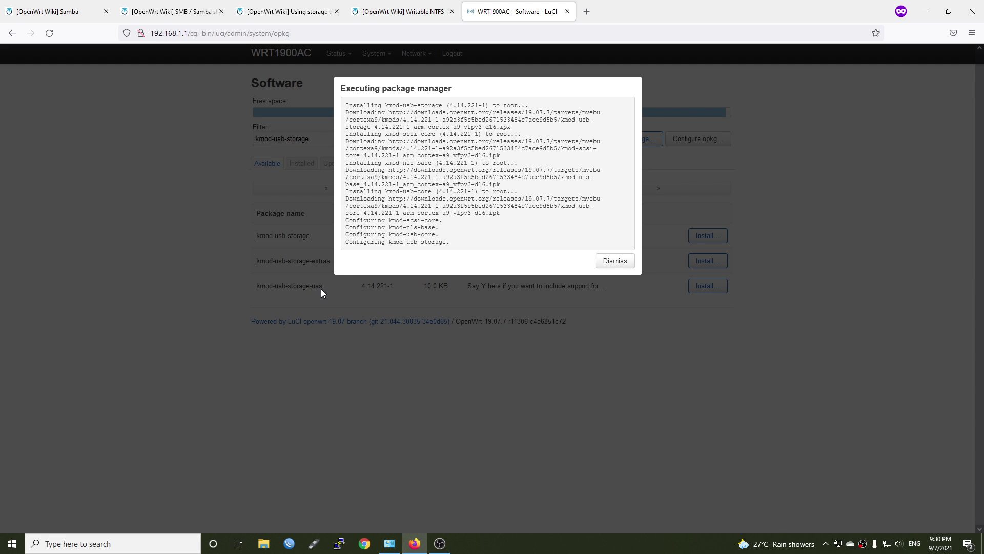
{"action": "left_click", "coordinate": [615, 260]}
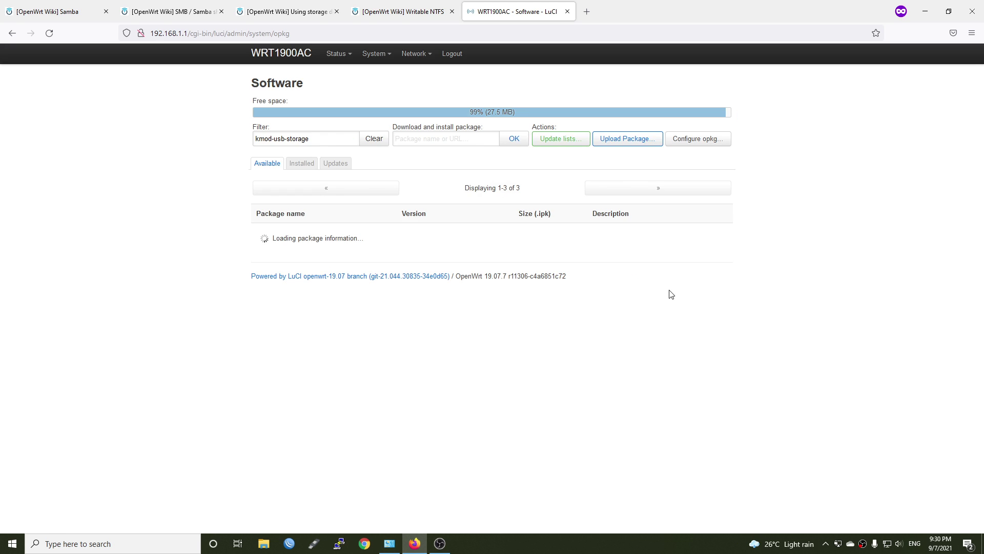
{"action": "left_click", "coordinate": [695, 262]}
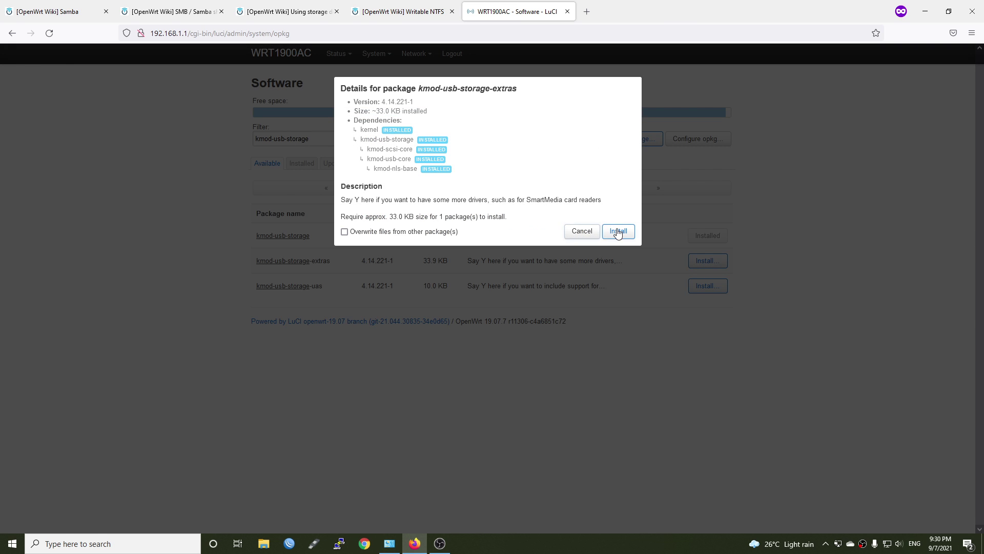
{"action": "left_click", "coordinate": [620, 231]}
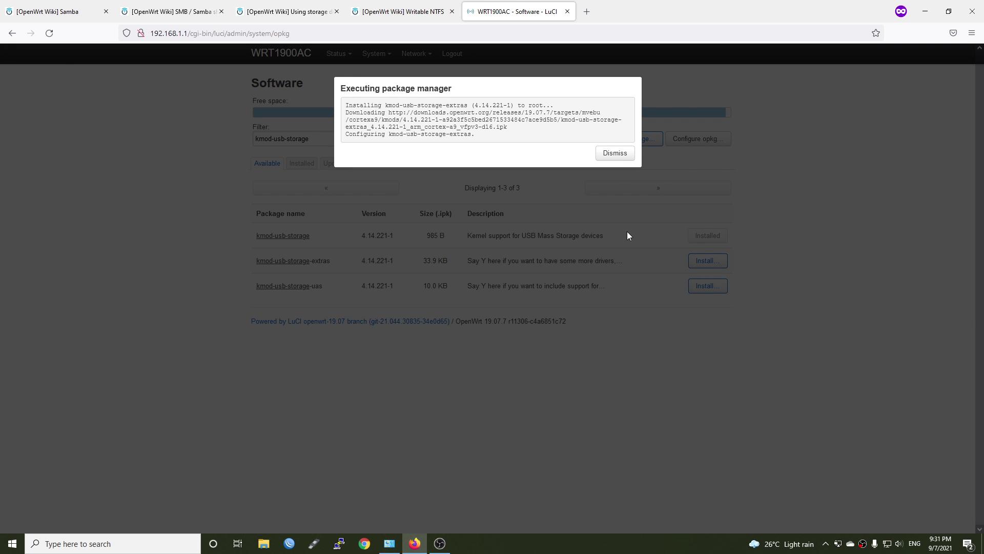
{"action": "left_click", "coordinate": [615, 154]}
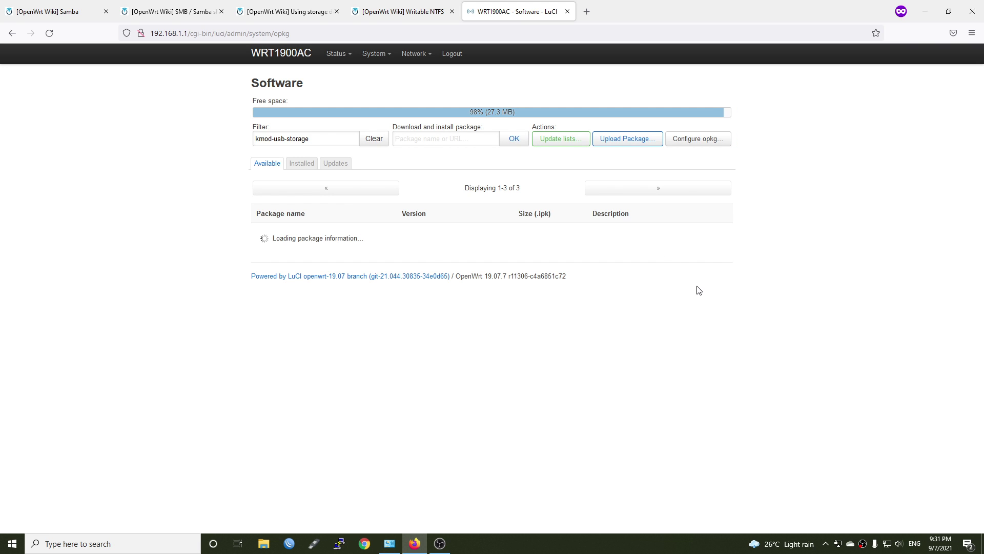
{"action": "left_click", "coordinate": [706, 286]}
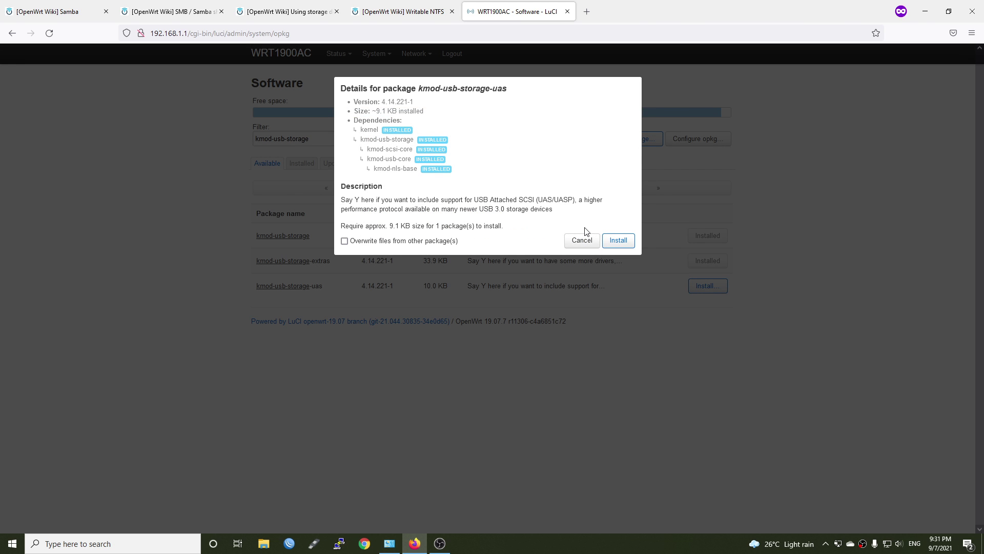
{"action": "left_click", "coordinate": [613, 241]}
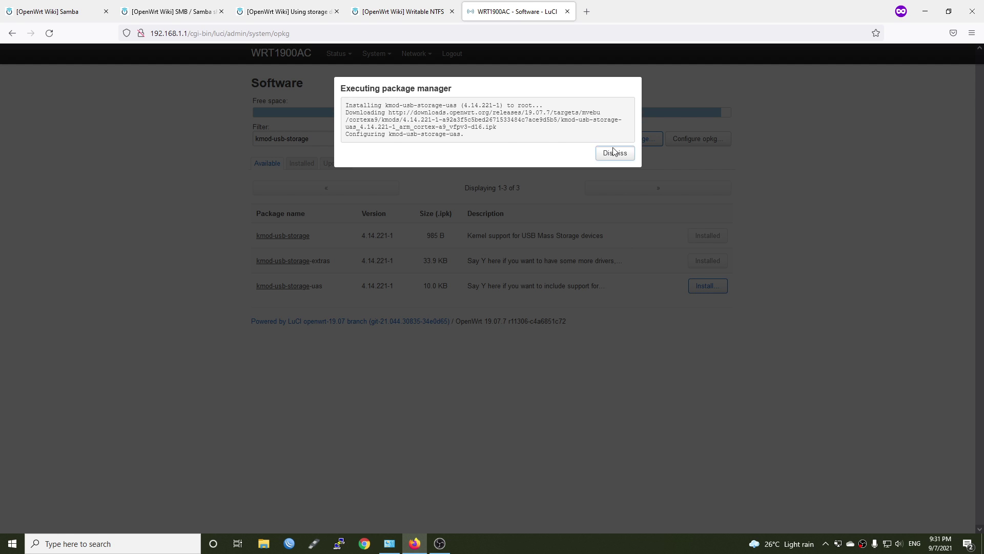
{"action": "left_click", "coordinate": [613, 152]}
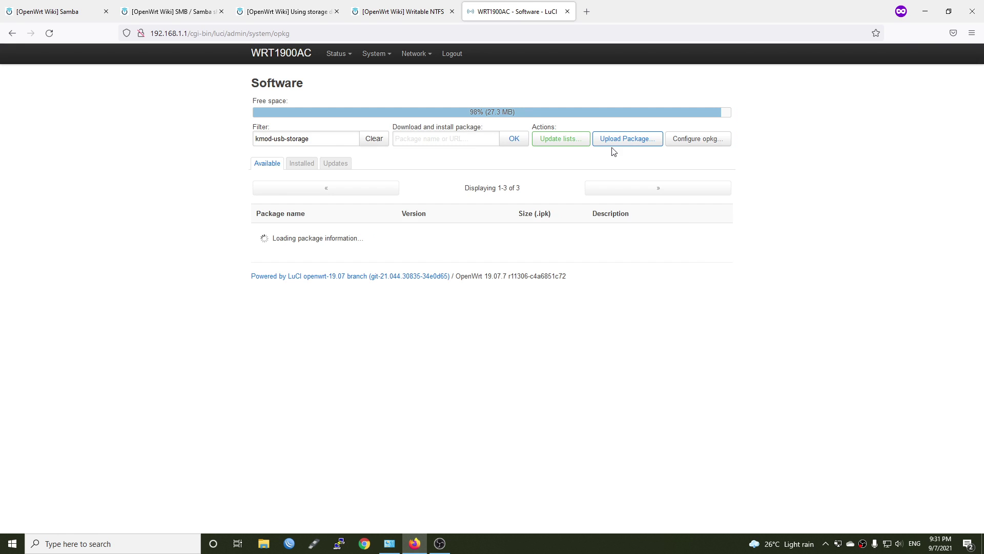
{"action": "left_click", "coordinate": [291, 4]}
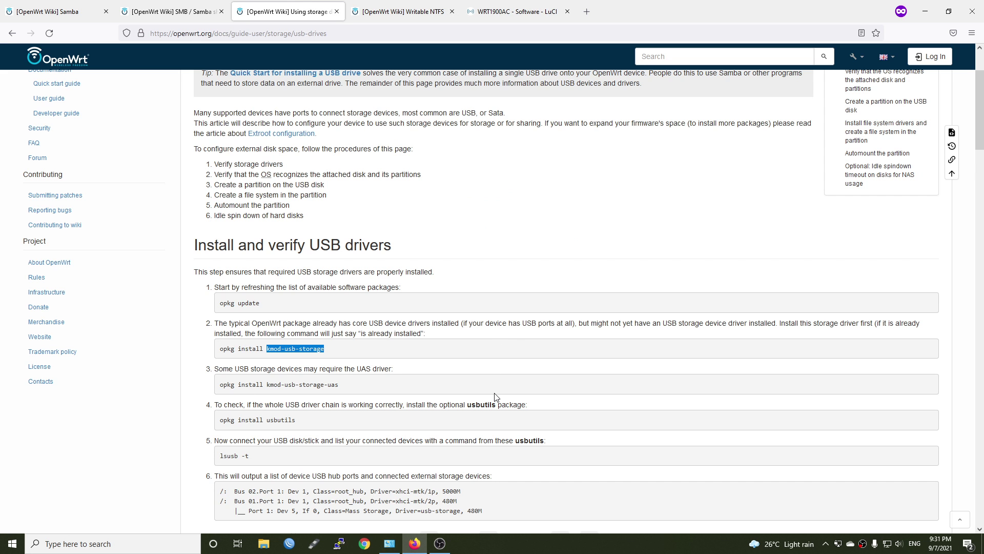
{"action": "left_click_drag", "start_coordinate": [308, 425], "coordinate": [225, 426]}
{"action": "left_click", "coordinate": [300, 425]}
{"action": "scroll", "coordinate": [308, 423], "scroll_direction": "down", "scroll_amount": 3}
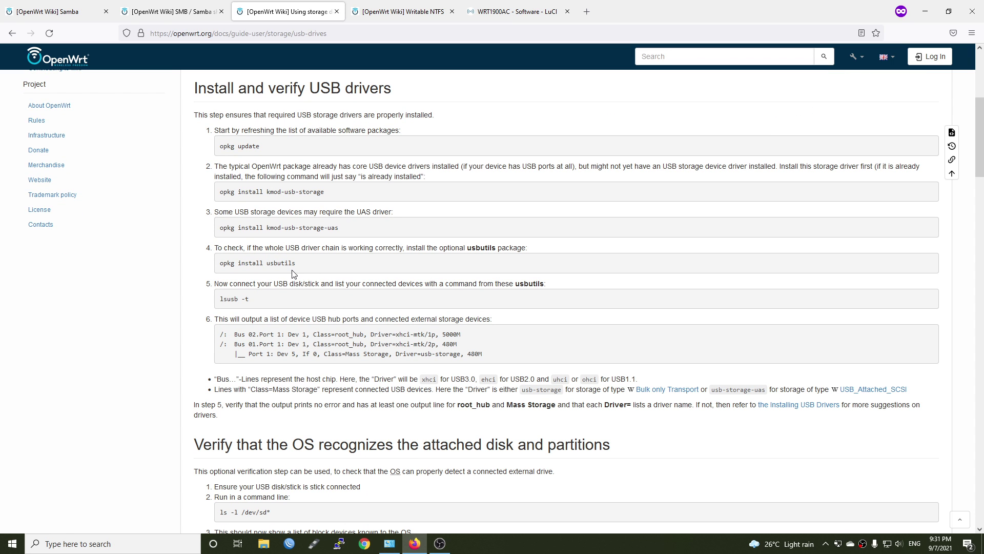
{"action": "scroll", "coordinate": [293, 273], "scroll_direction": "up", "scroll_amount": 4}
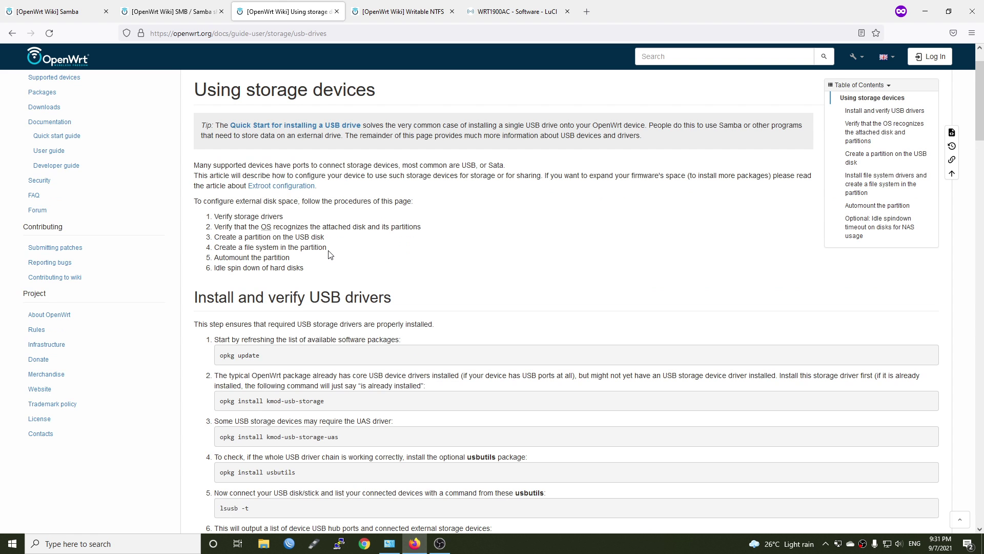
{"action": "key", "text": "ctrl+Tab"}
{"action": "key", "text": "ctrl+Tab"}
{"action": "left_click_drag", "start_coordinate": [330, 141], "coordinate": [210, 141]}
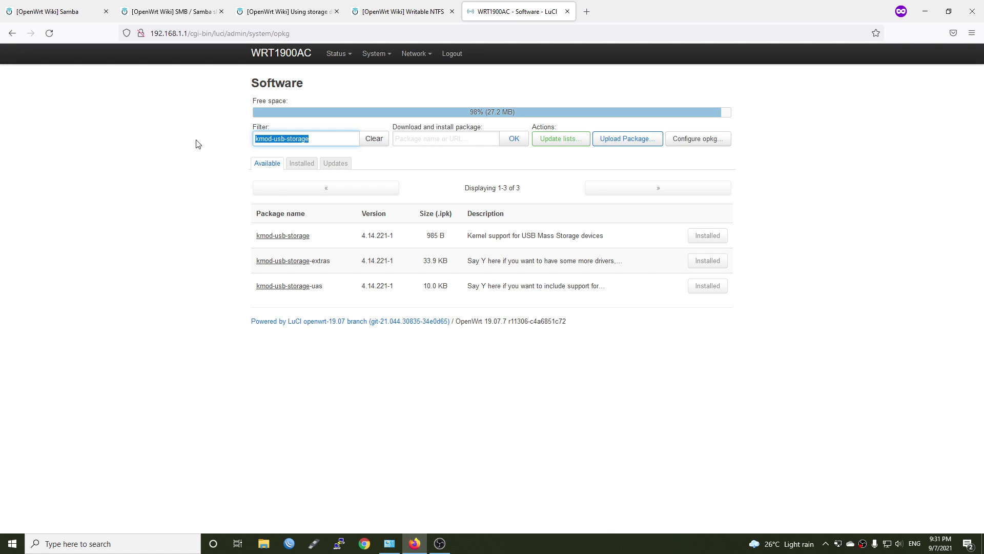
- Filter the package list to block-mount and install it, dismissing the output
{"action": "key", "text": "BackSpace"}
{"action": "type", "text": "bl"}
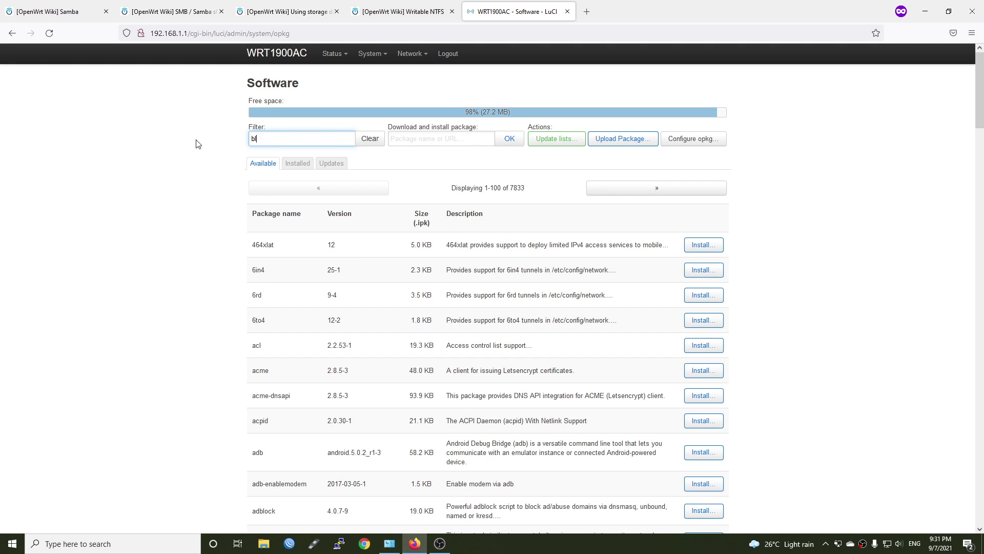
{"action": "type", "text": "ock-mount"}
{"action": "left_click", "coordinate": [715, 239]}
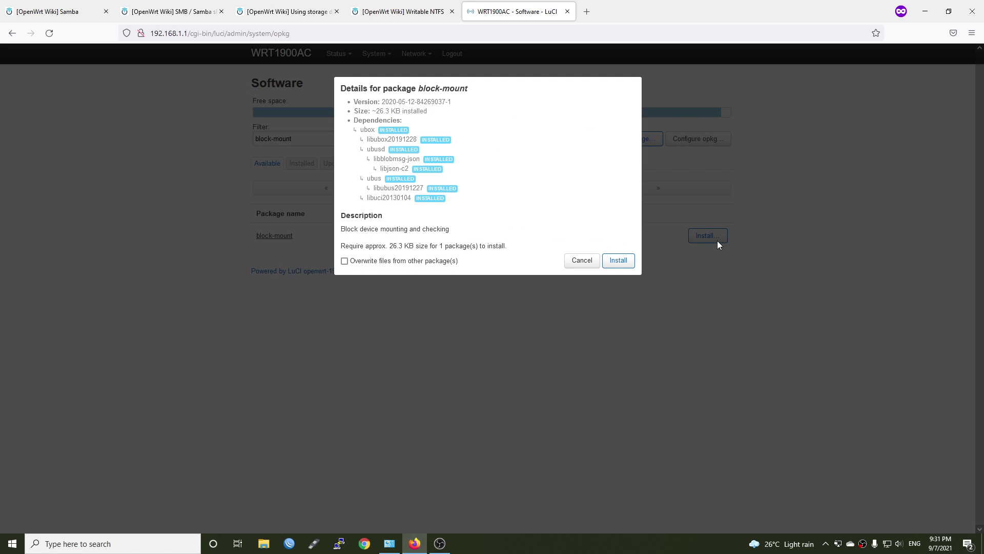
{"action": "left_click", "coordinate": [619, 260]}
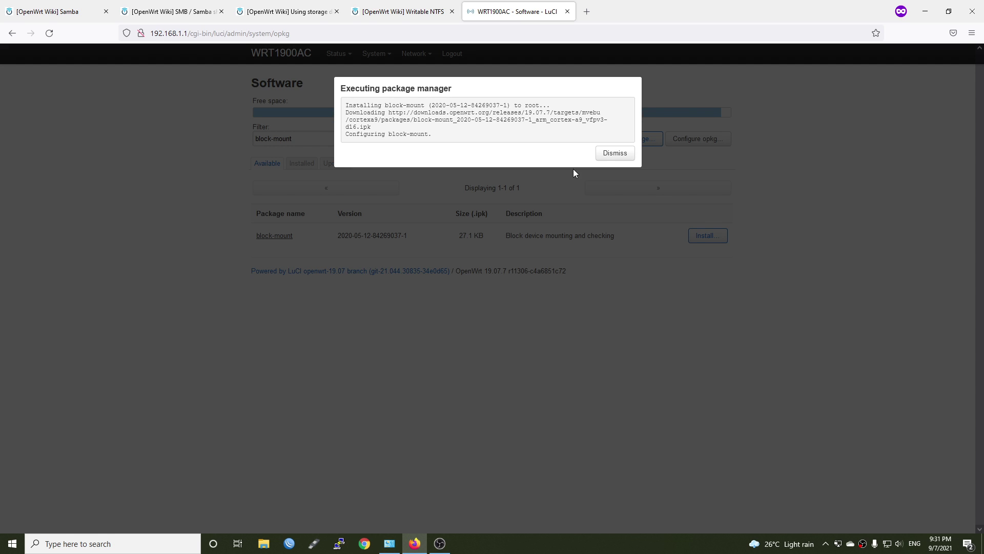
{"action": "left_click", "coordinate": [614, 152]}
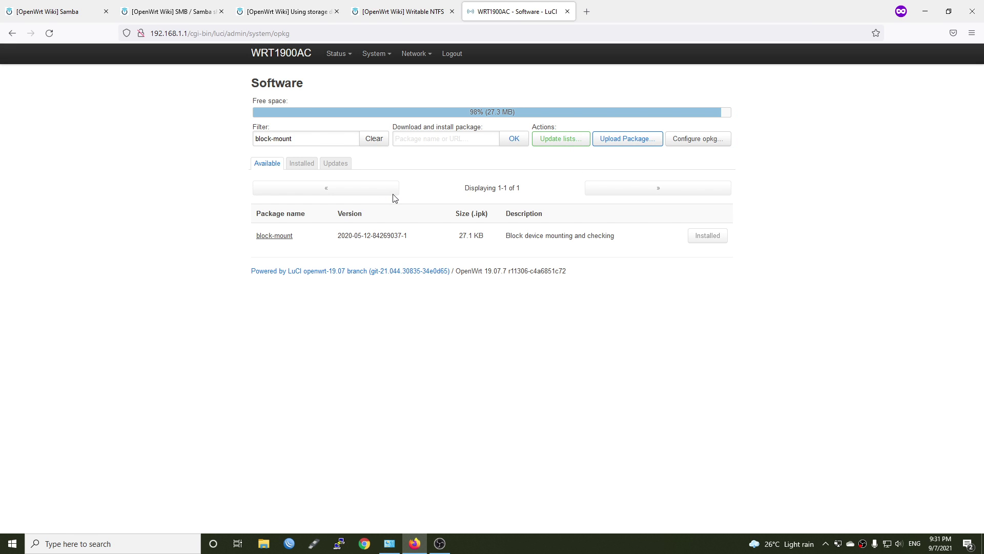
- Copy ntfs-3g from the Writable NTFS wiki into the Filter and install it with its dependency
{"action": "left_click", "coordinate": [437, 8]}
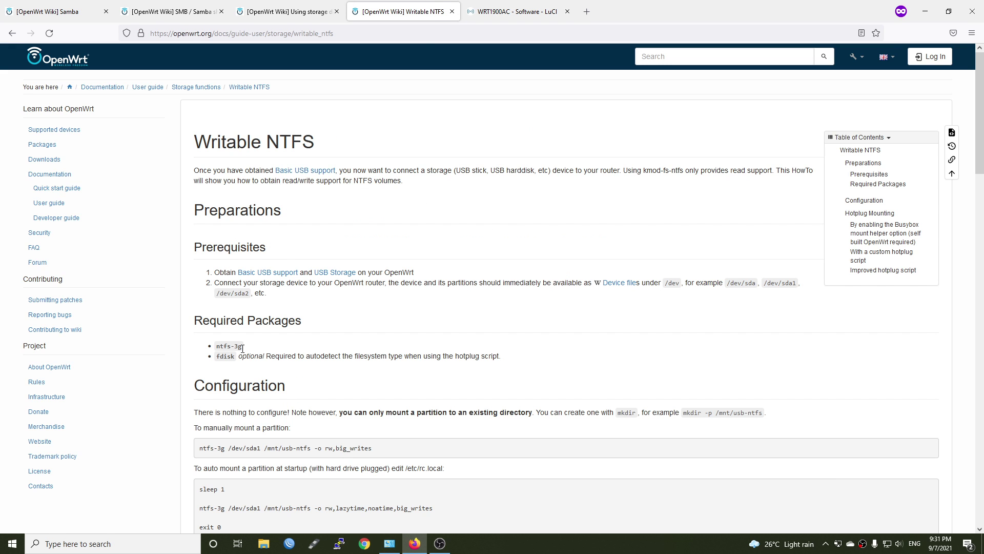
{"action": "left_click_drag", "start_coordinate": [243, 348], "coordinate": [215, 348]}
{"action": "key", "text": "ctrl+c"}
{"action": "left_click", "coordinate": [527, 10]}
{"action": "left_click_drag", "start_coordinate": [292, 138], "coordinate": [255, 138]}
{"action": "key", "text": "ctrl+v"}
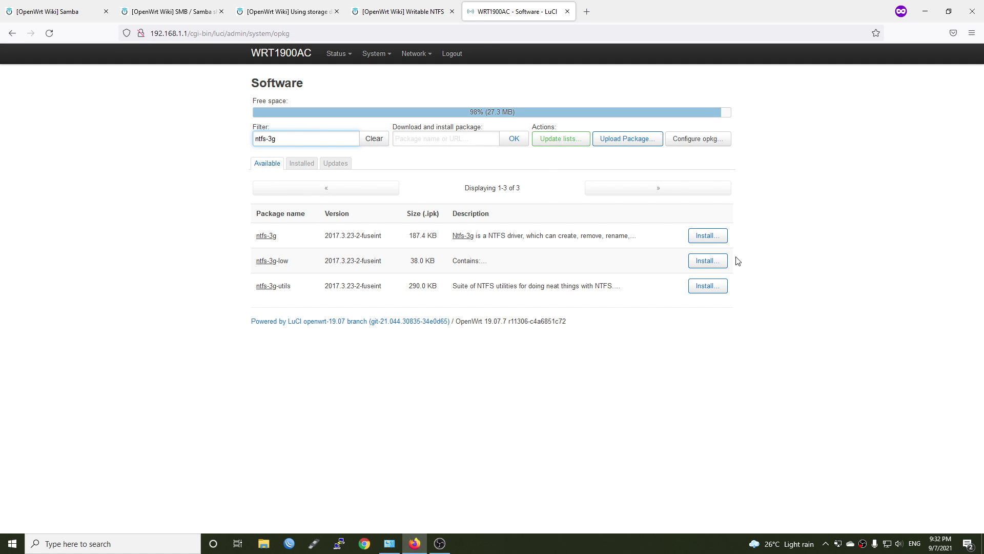
{"action": "left_click", "coordinate": [709, 236]}
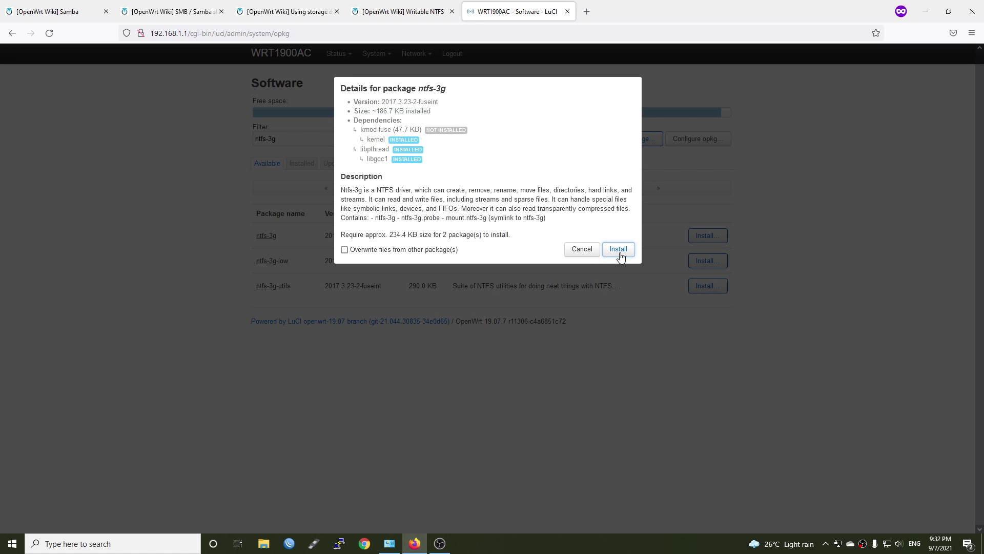
{"action": "left_click", "coordinate": [620, 251]}
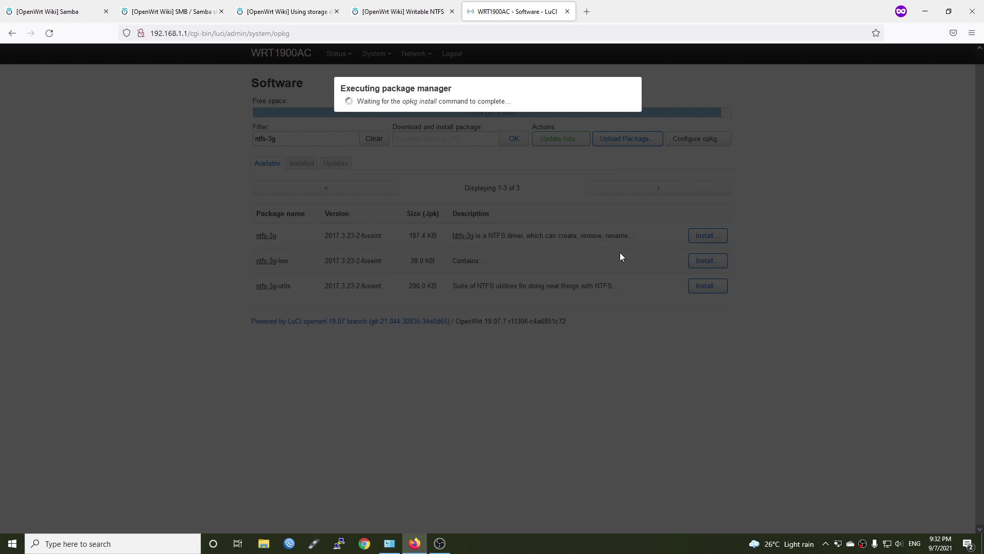
{"action": "left_click", "coordinate": [615, 196]}
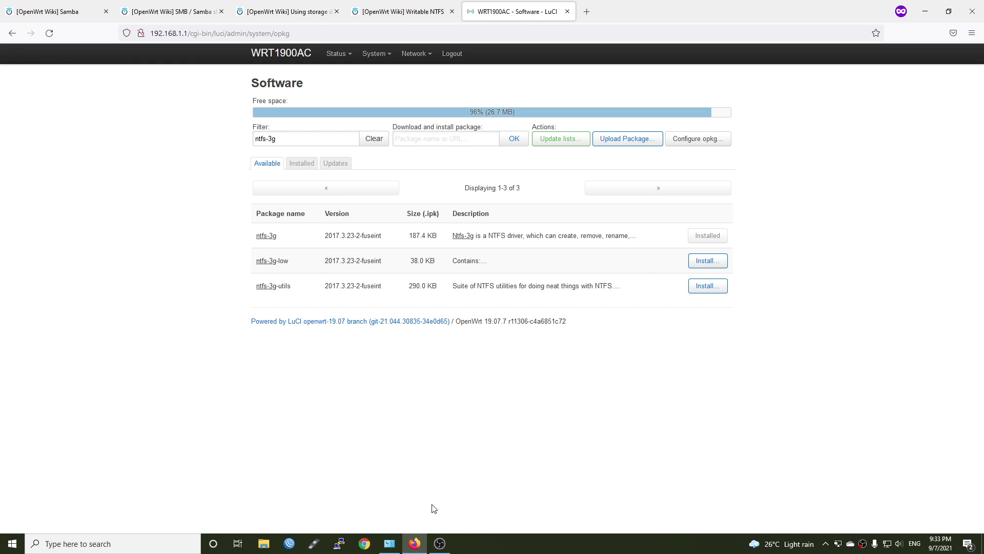
- Review the Using storage devices and Writable NTFS wiki pages, then return to the router's Software page
{"action": "left_click", "coordinate": [288, 6]}
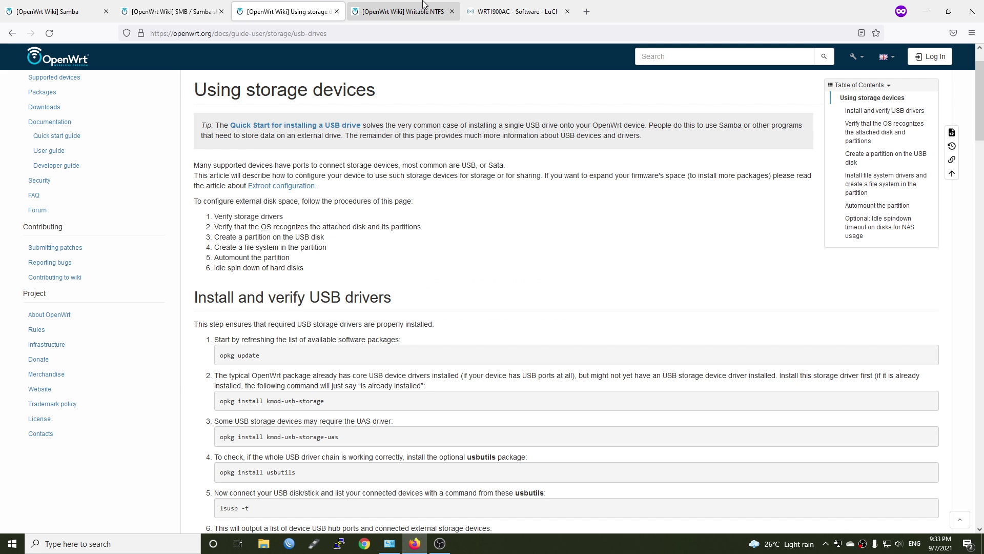
{"action": "left_click", "coordinate": [422, 7]}
{"action": "scroll", "coordinate": [287, 459], "scroll_direction": "down", "scroll_amount": 3}
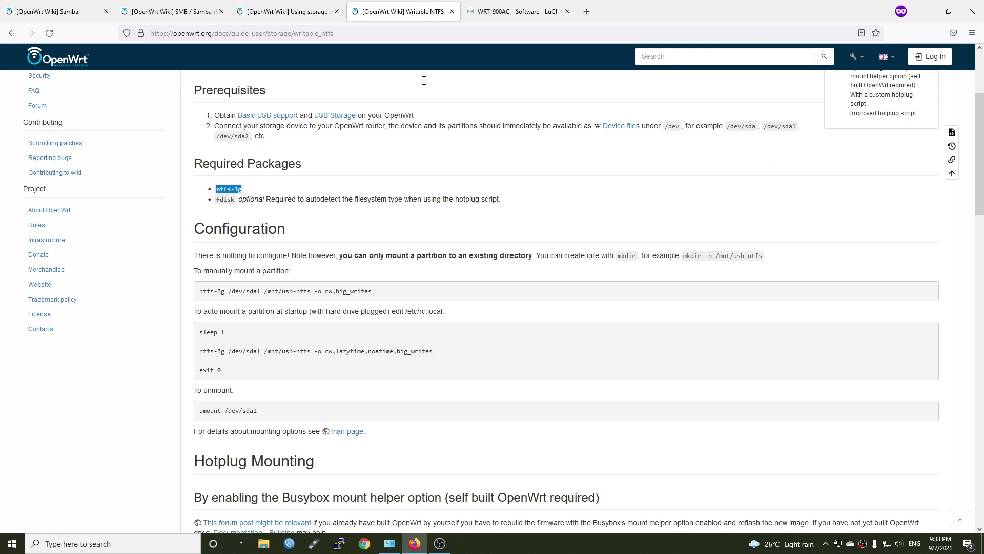
{"action": "left_click", "coordinate": [315, 6]}
{"action": "scroll", "coordinate": [379, 394], "scroll_direction": "down", "scroll_amount": 1}
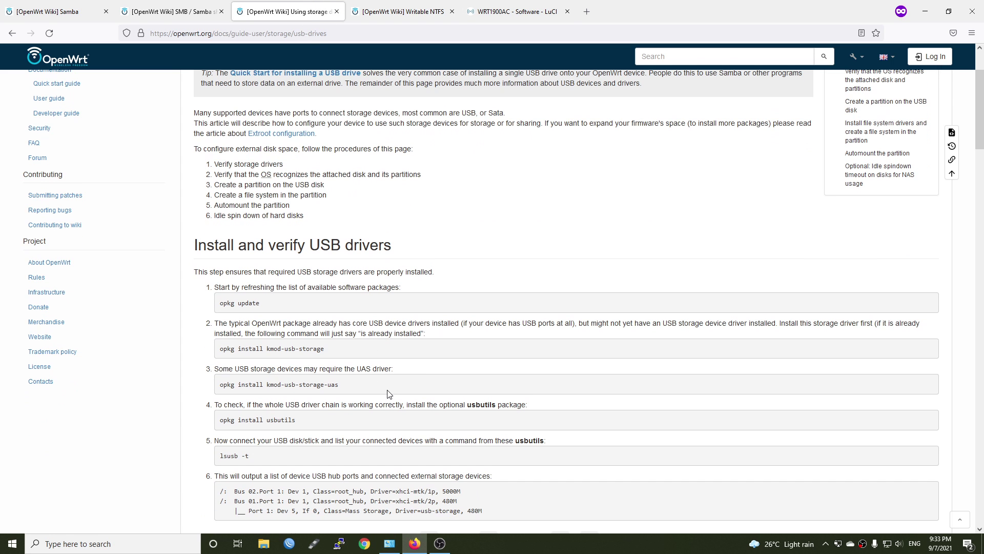
{"action": "left_click", "coordinate": [514, 6]}
- Perform a reboot from System › Reboot and log back in with the router password
{"action": "mouse_move", "coordinate": [331, 59]}
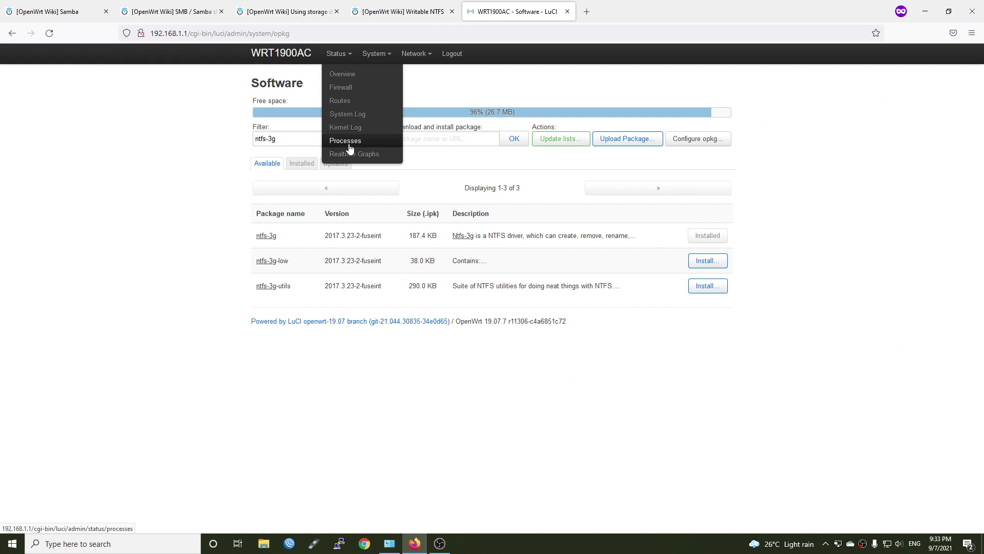
{"action": "mouse_move", "coordinate": [379, 65]}
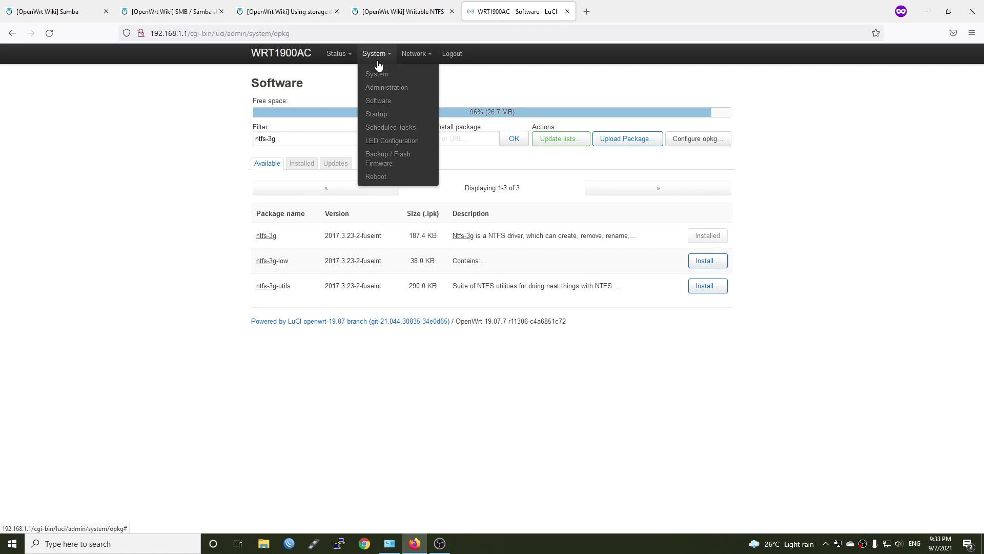
{"action": "left_click", "coordinate": [382, 177]}
{"action": "left_click", "coordinate": [274, 131]}
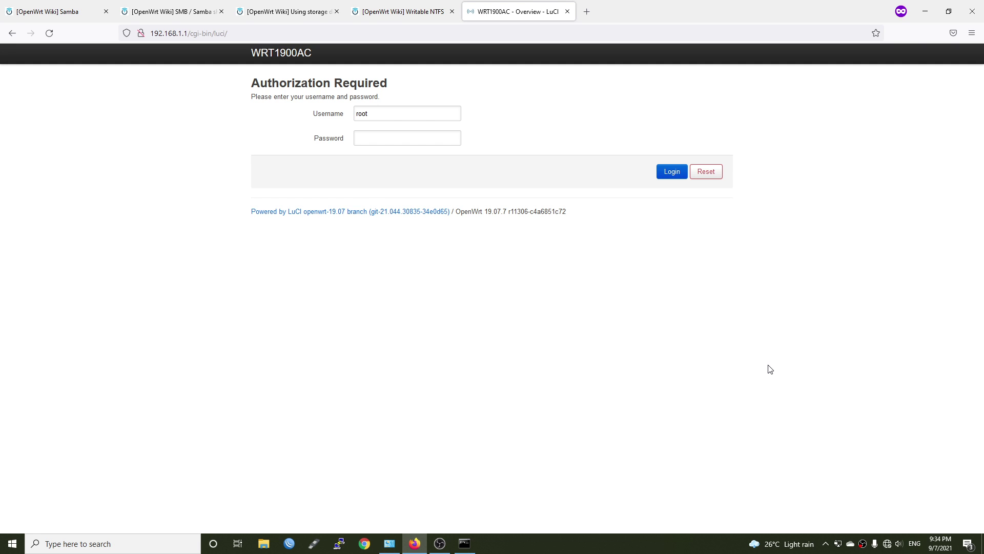
{"action": "left_click", "coordinate": [433, 145]}
{"action": "type", "text": "**********"}
{"action": "key", "text": "Return"}
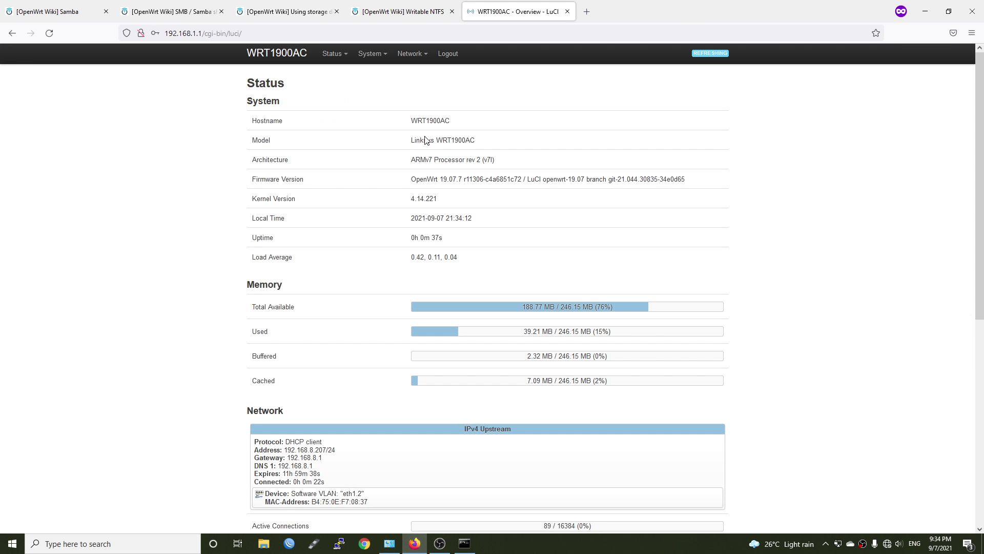
- Open System › Mount Points and generate the mount configuration for attached drives
{"action": "mouse_move", "coordinate": [373, 55]}
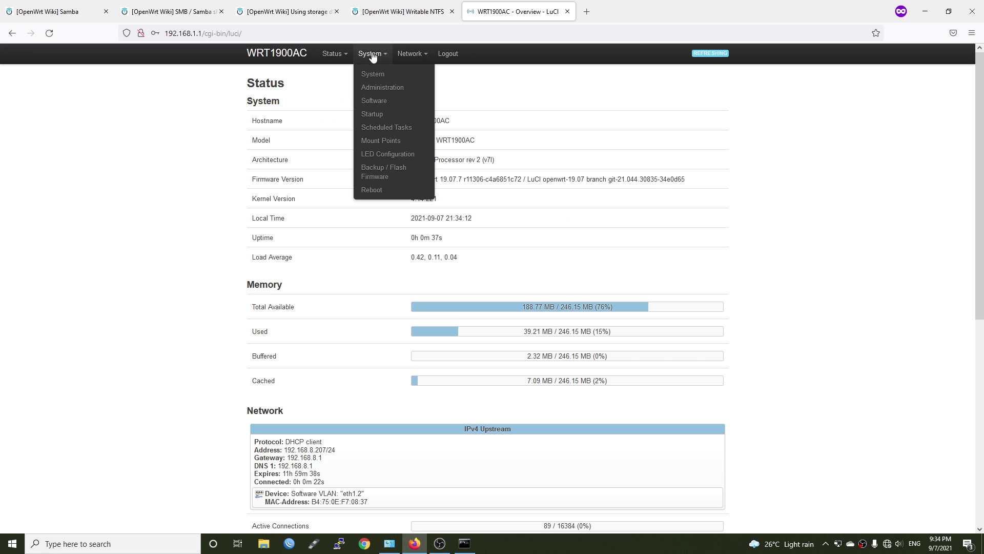
{"action": "left_click", "coordinate": [377, 142]}
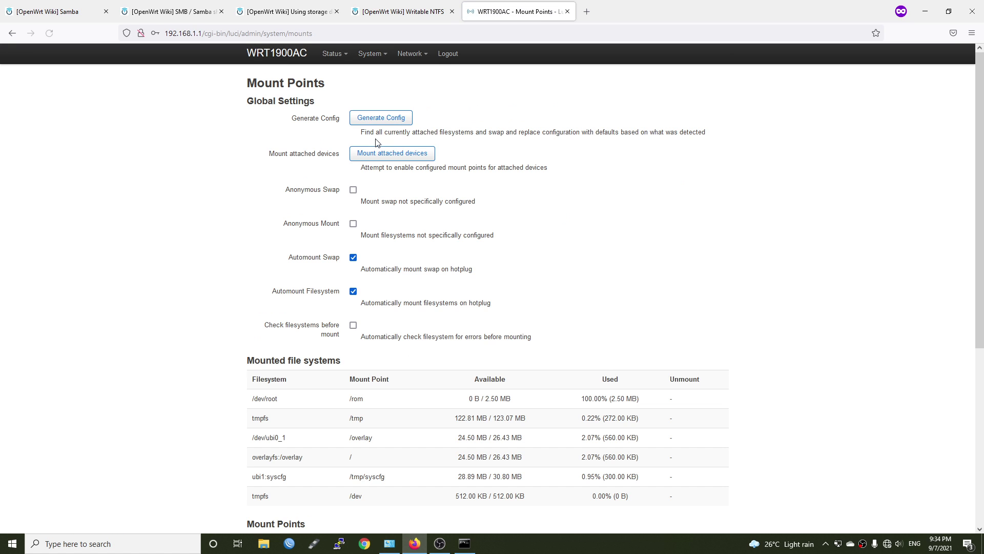
{"action": "left_click", "coordinate": [398, 123]}
- Enable the /dev/sda1 mount point at /mnt/sda1 and Save & Apply
{"action": "scroll", "coordinate": [682, 128], "scroll_direction": "down", "scroll_amount": 2}
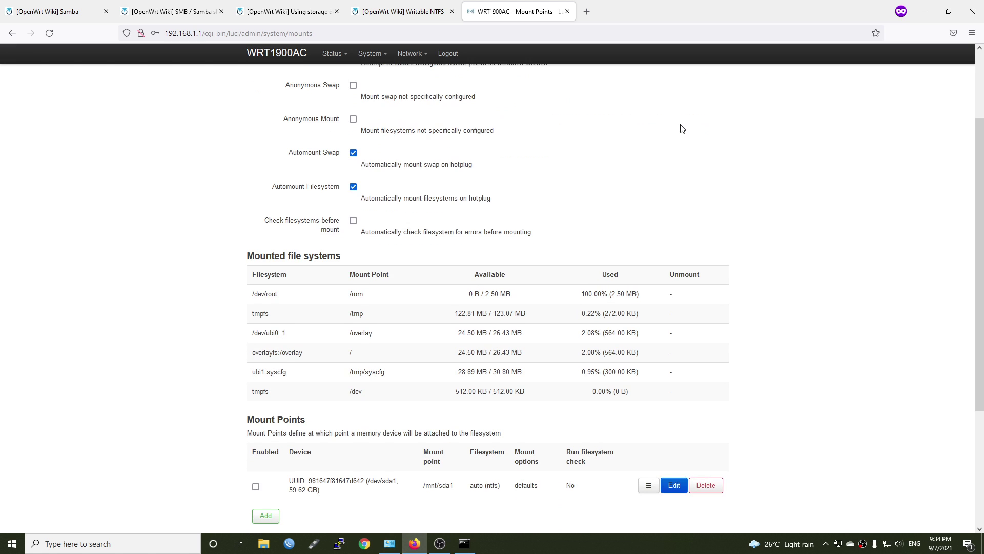
{"action": "scroll", "coordinate": [458, 387], "scroll_direction": "down", "scroll_amount": 2}
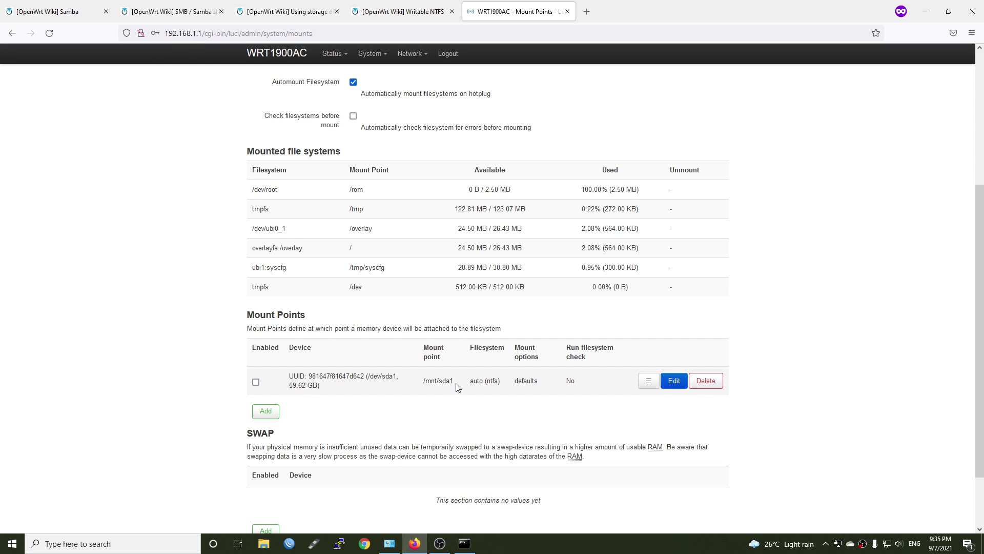
{"action": "left_click", "coordinate": [256, 382]}
{"action": "scroll", "coordinate": [410, 369], "scroll_direction": "down", "scroll_amount": 2}
{"action": "left_click", "coordinate": [616, 488]}
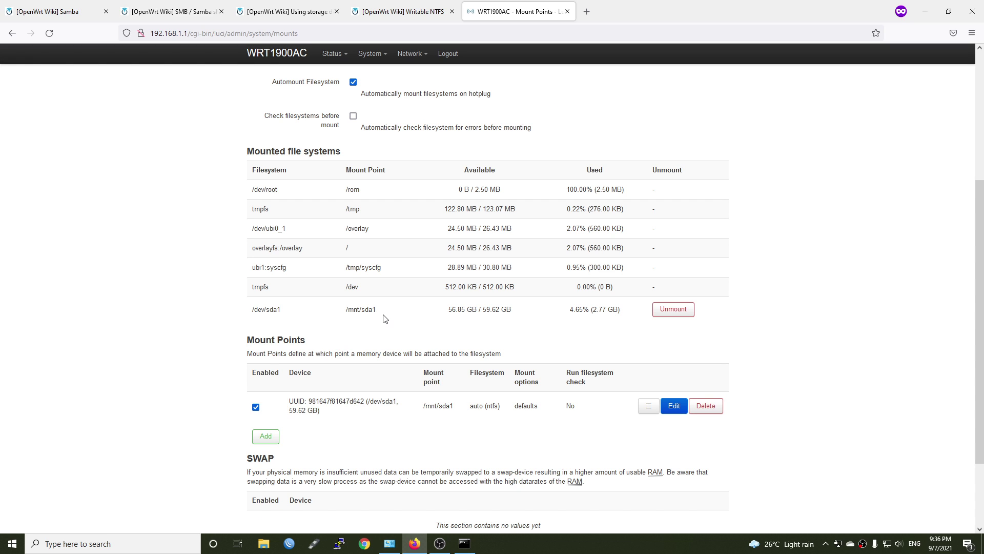
{"action": "left_click_drag", "start_coordinate": [351, 154], "coordinate": [247, 157]}
{"action": "left_click", "coordinate": [522, 323]}
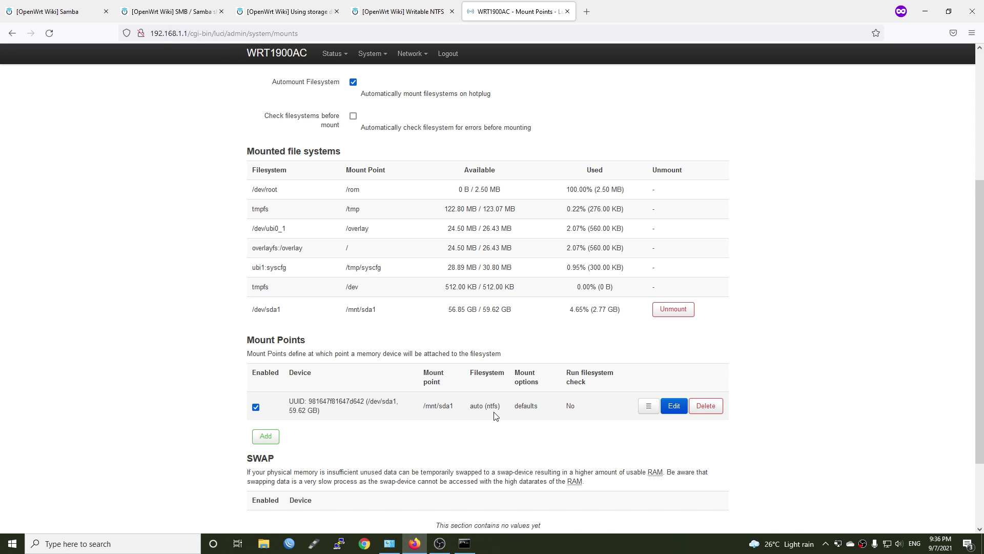
- Open an SSH connection in PuTTY to 192.168.1.1 and accept the router's host key
{"action": "key", "text": "super+4"}
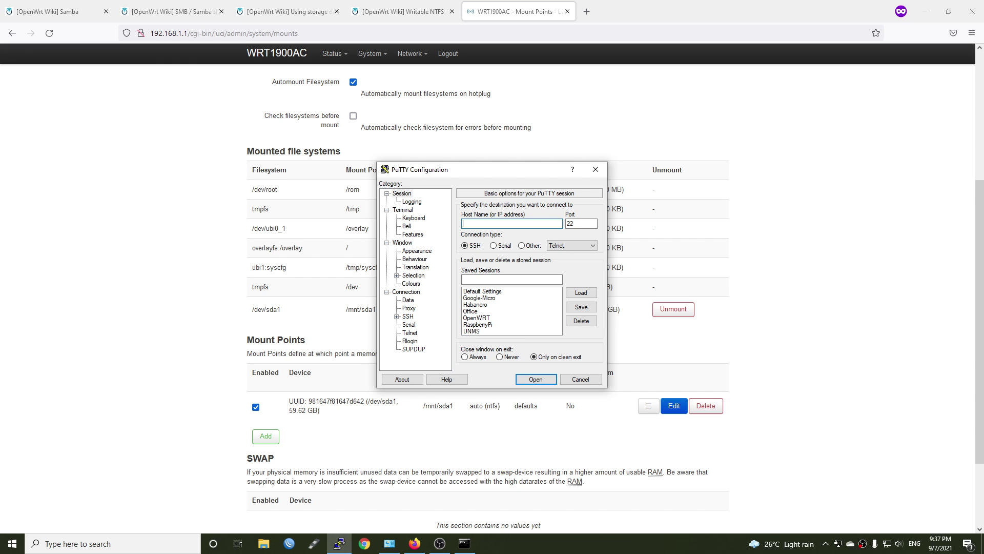
{"action": "type", "text": "192.168.1.1"}
{"action": "left_click_drag", "start_coordinate": [505, 224], "coordinate": [434, 219]}
{"action": "left_click", "coordinate": [536, 379]}
{"action": "left_click", "coordinate": [243, 272]}
- Log in as root and run opkg update to refresh the package lists
{"action": "type", "text": "root"}
{"action": "key", "text": "Return"}
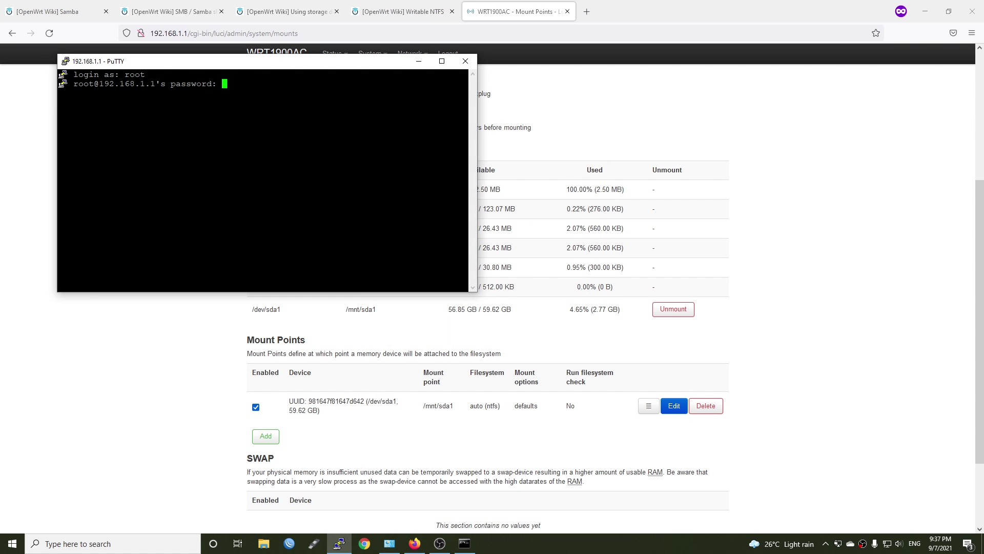
{"action": "key", "text": "Return"}
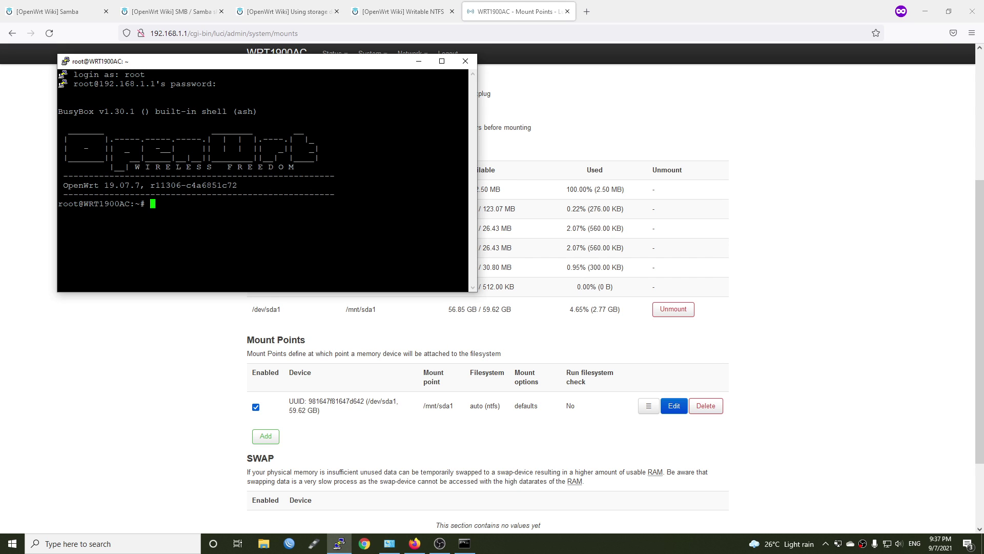
{"action": "type", "text": "opkg update"}
{"action": "key", "text": "Return"}
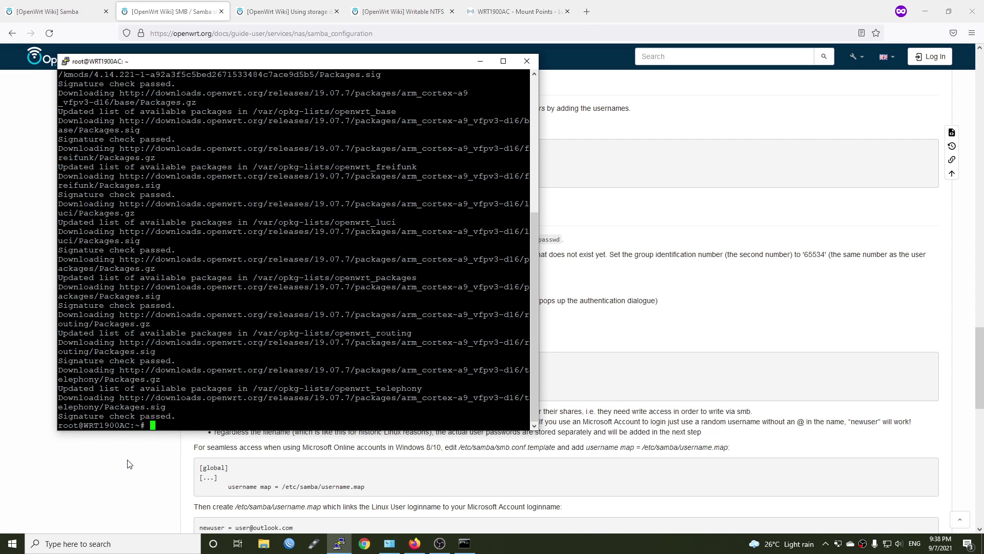
- Filter LuCI's System > Software package list to samba4 and select the samba4-server name
{"action": "left_click", "coordinate": [130, 464]}
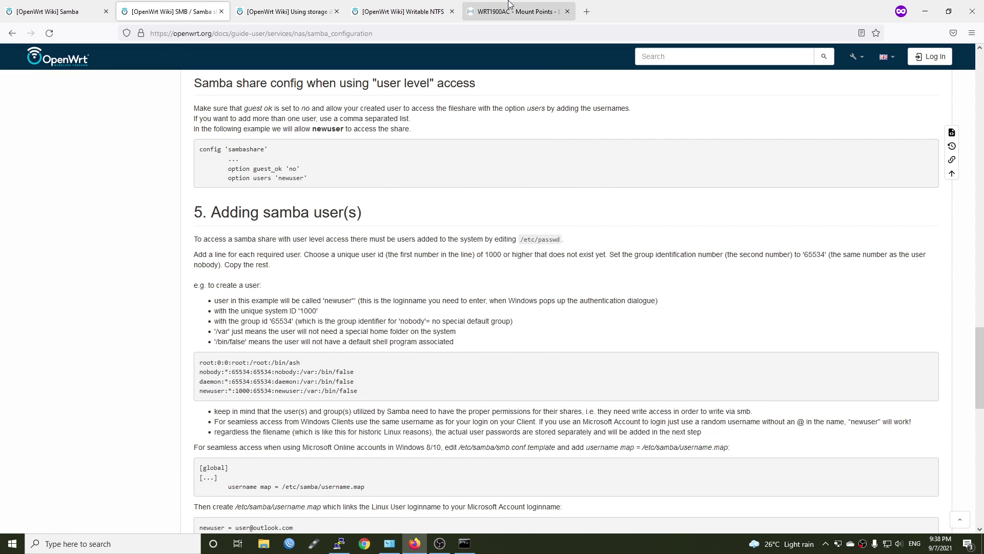
{"action": "left_click", "coordinate": [509, 4]}
{"action": "mouse_move", "coordinate": [333, 54]}
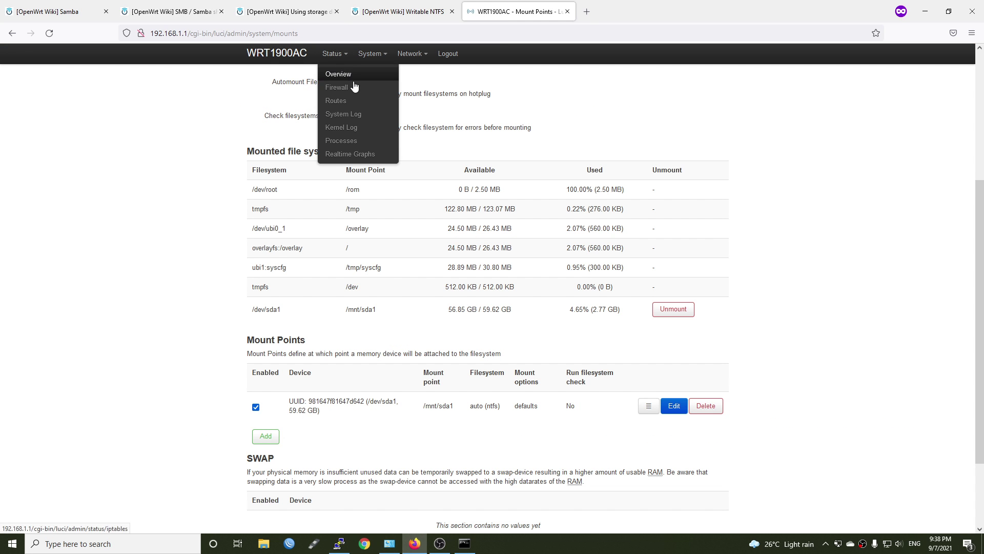
{"action": "mouse_move", "coordinate": [372, 54]}
{"action": "left_click", "coordinate": [374, 100]}
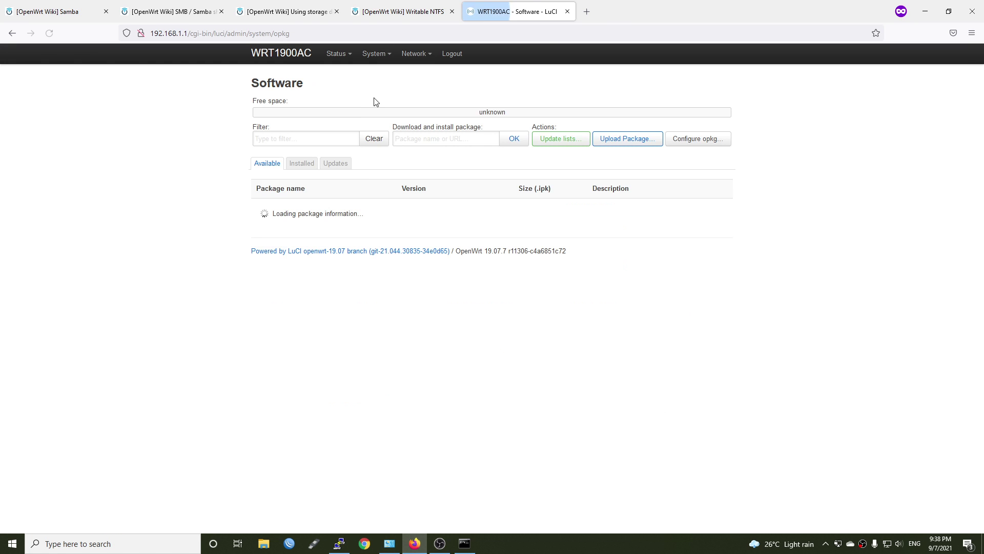
{"action": "left_click", "coordinate": [300, 143]}
{"action": "type", "text": "sam"}
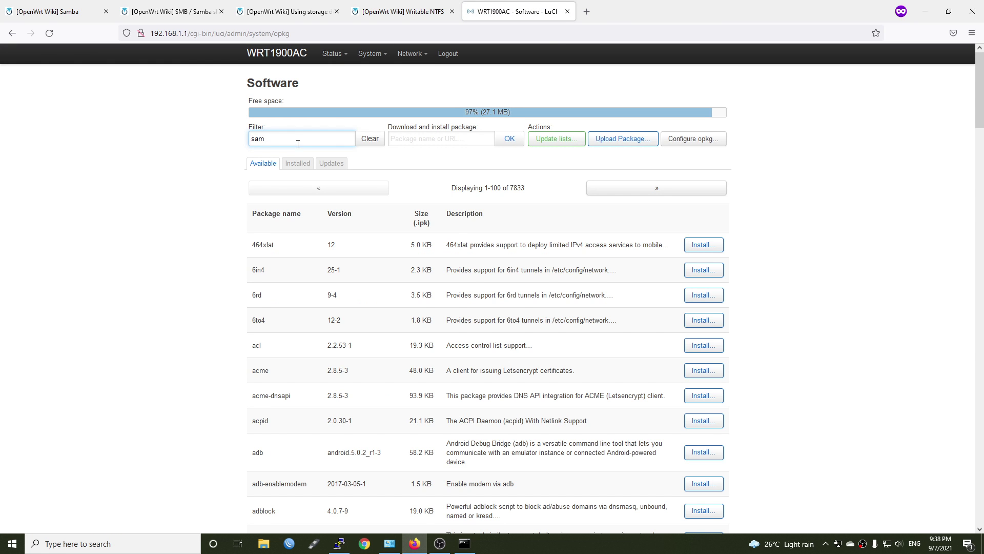
{"action": "type", "text": "ba4"}
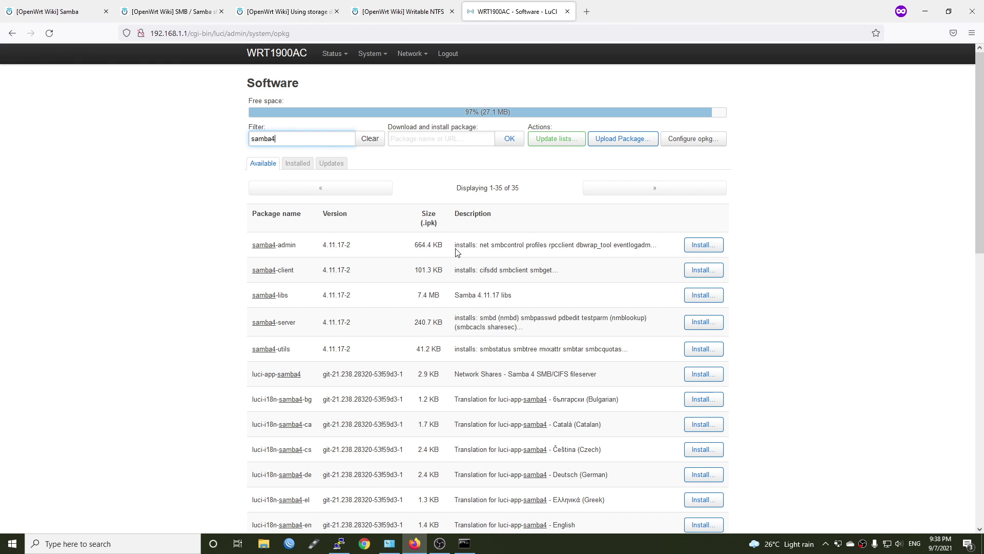
{"action": "left_click_drag", "start_coordinate": [302, 322], "coordinate": [244, 328]}
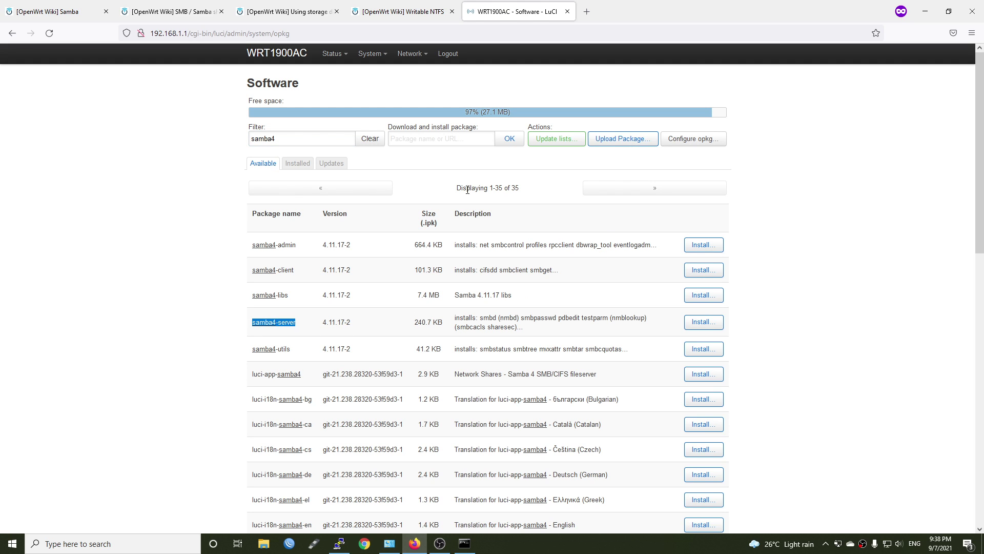
- Run opkg install samba4-server in the SSH session and wait for its dependencies to configure
{"action": "mouse_move", "coordinate": [336, 62]}
{"action": "key", "text": "alt+Tab"}
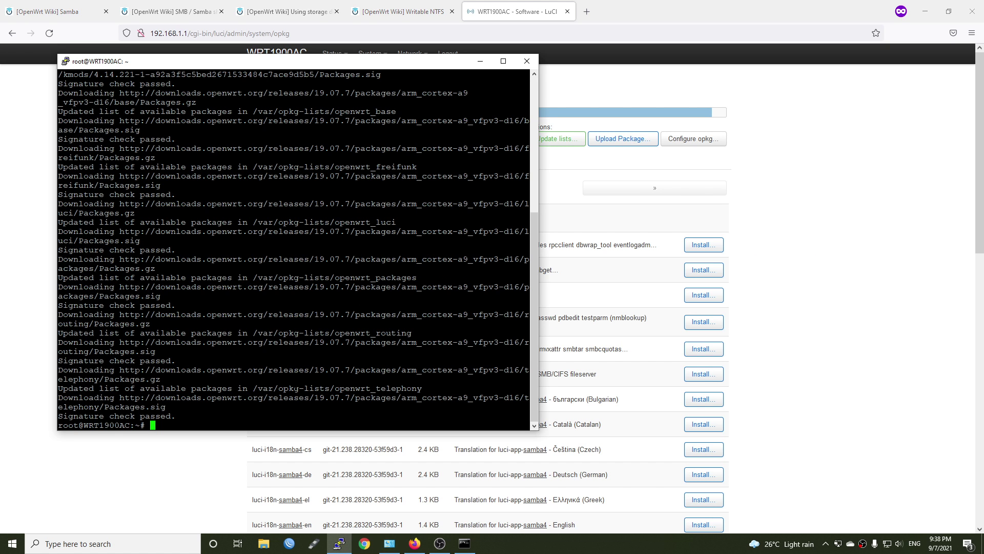
{"action": "type", "text": "opkg install samba4-server"}
{"action": "key", "text": "Return"}
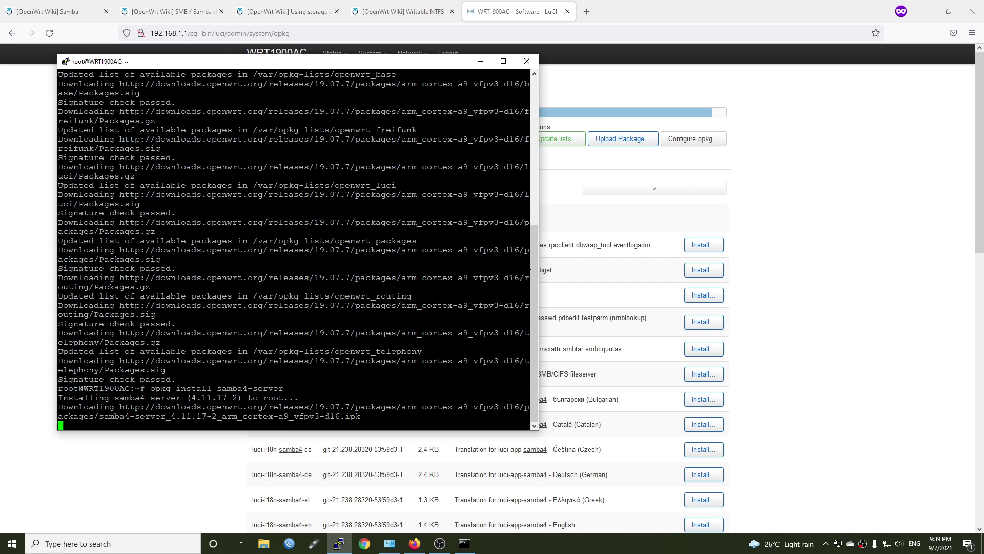
{"action": "left_click_drag", "start_coordinate": [541, 258], "coordinate": [640, 258]}
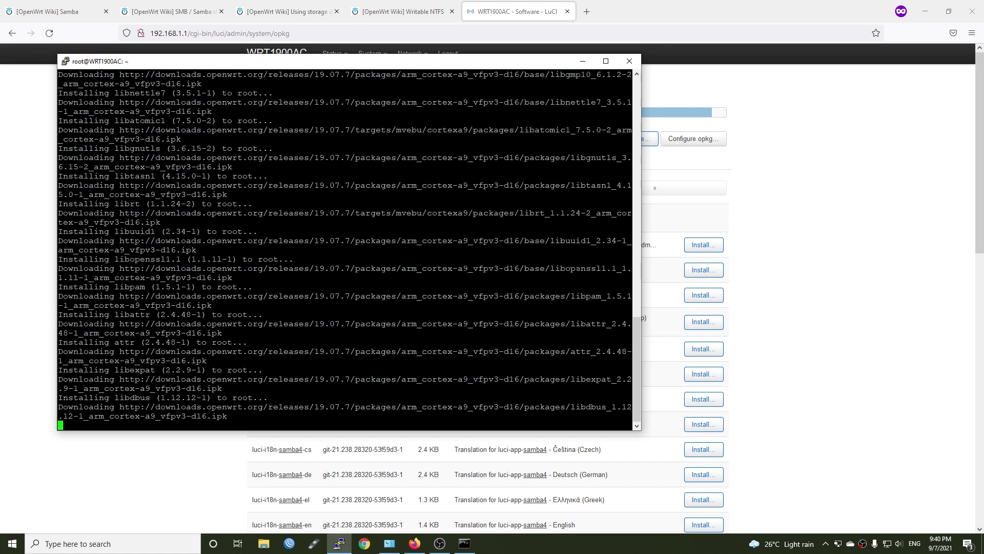
{"action": "key", "text": "alt+Tab"}
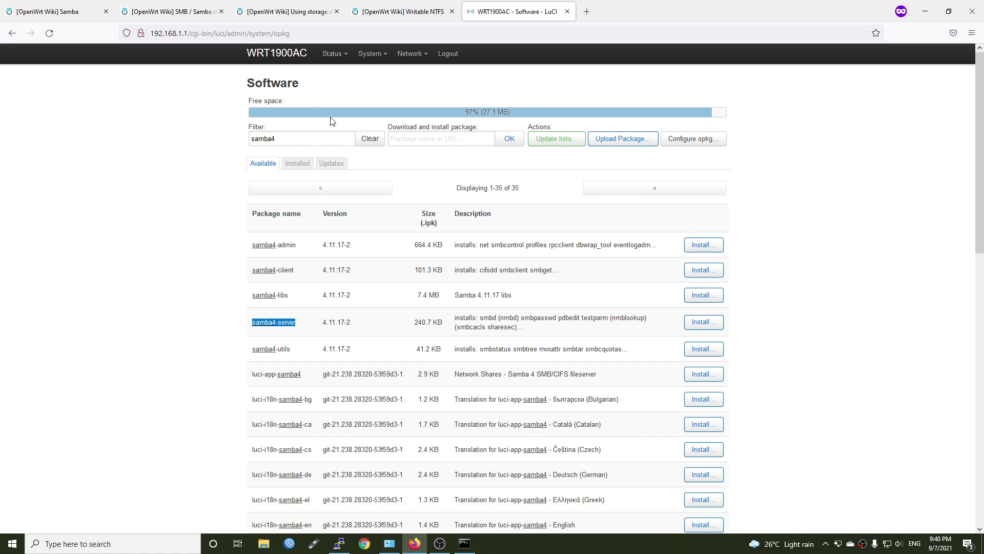
{"action": "key", "text": "alt+Tab"}
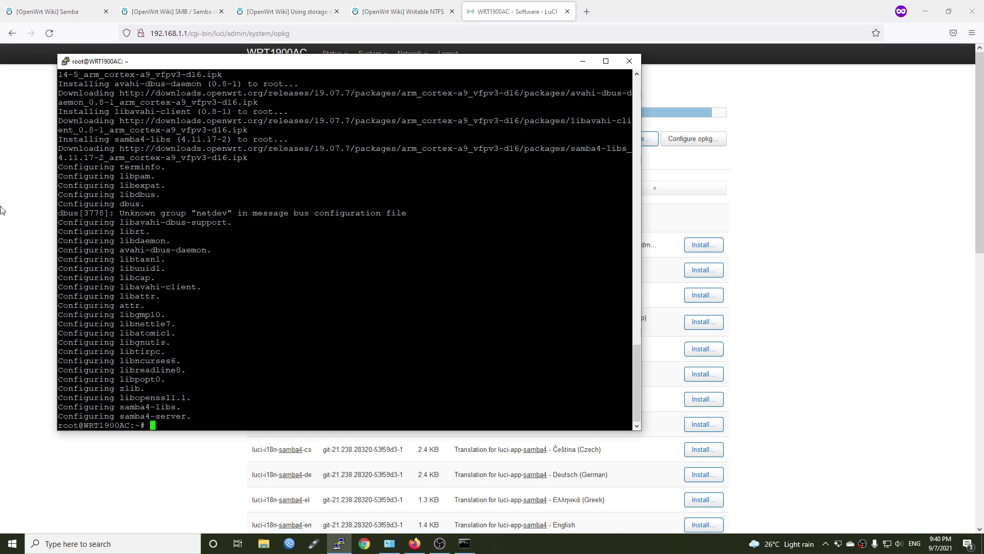
- Reload the Software page, filter for luci-app-samba4, and install it
{"action": "left_click", "coordinate": [583, 61]}
{"action": "key", "text": "F5"}
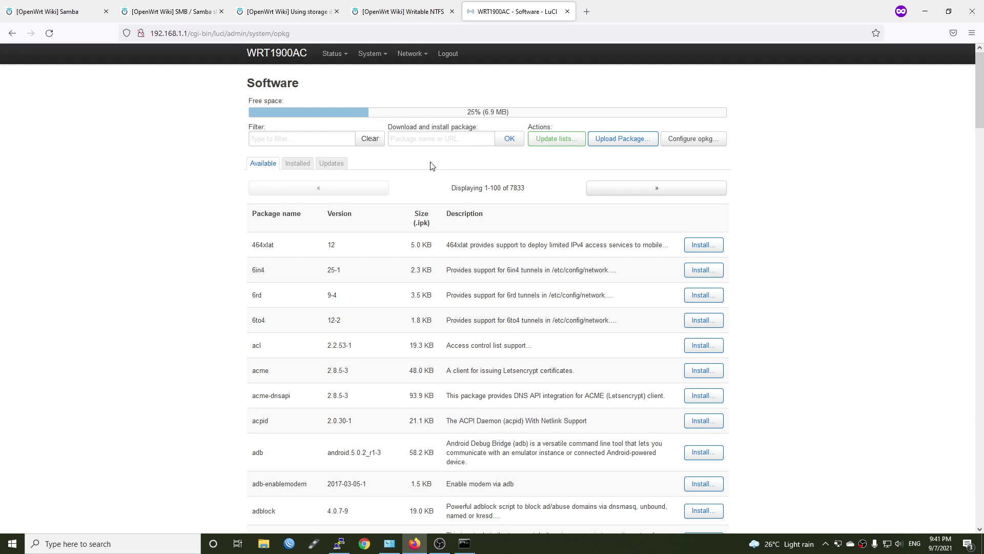
{"action": "left_click", "coordinate": [311, 139]}
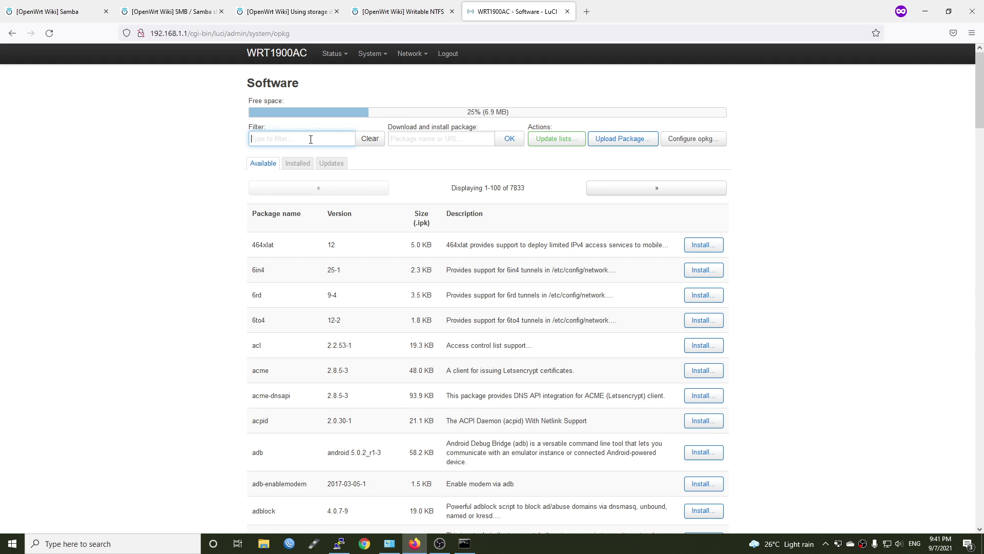
{"action": "type", "text": "luci-app"}
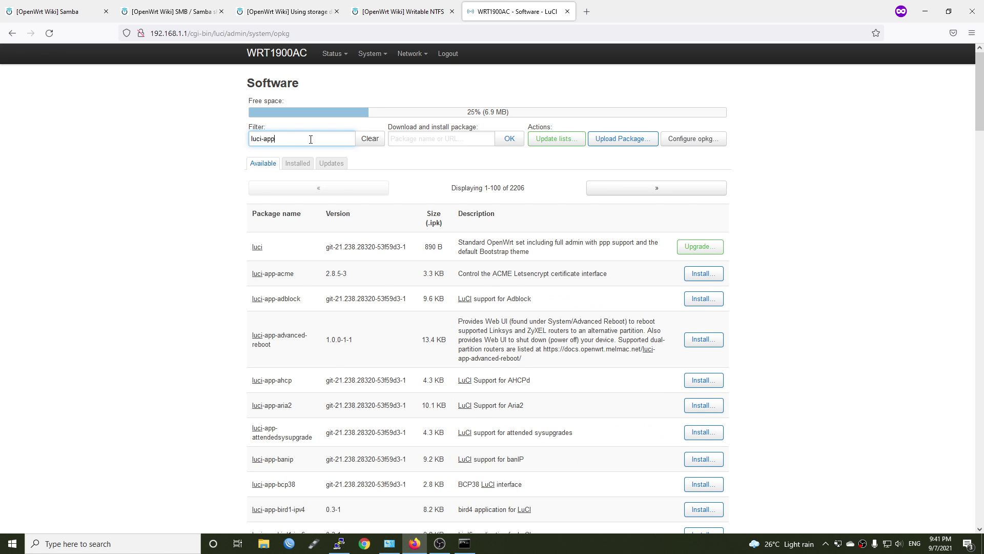
{"action": "type", "text": "-samab"}
{"action": "key", "text": "BackSpace"}
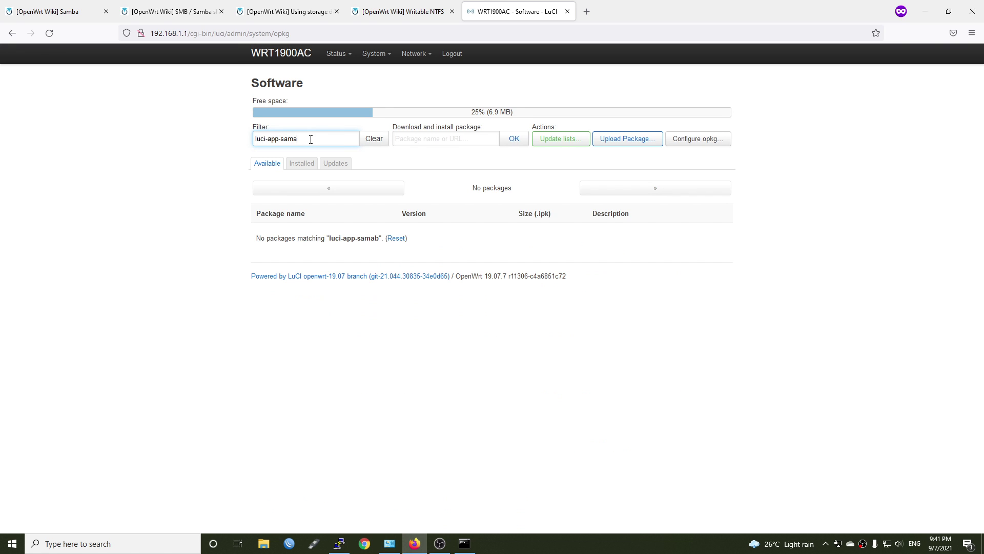
{"action": "type", "text": "ba4"}
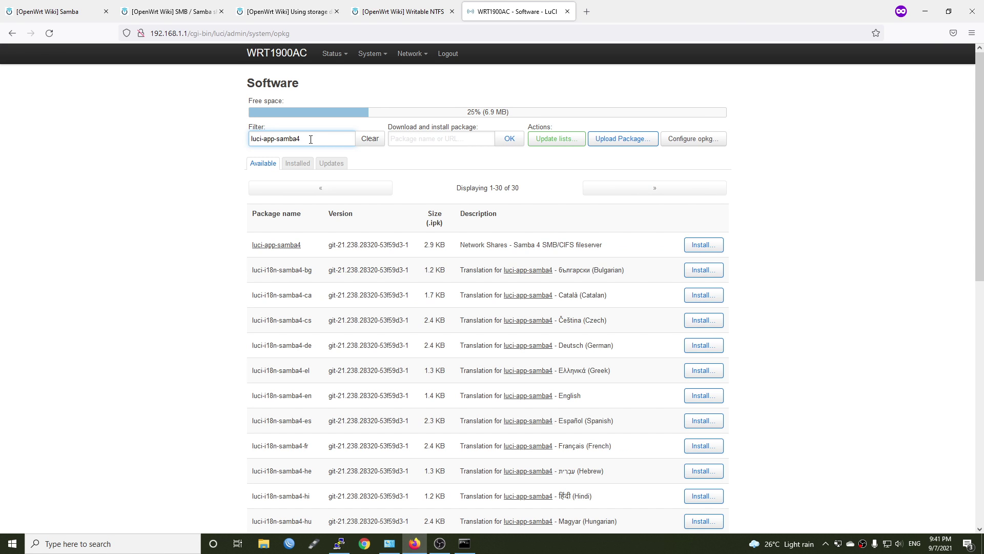
{"action": "left_click", "coordinate": [692, 246]}
{"action": "left_click", "coordinate": [618, 464]}
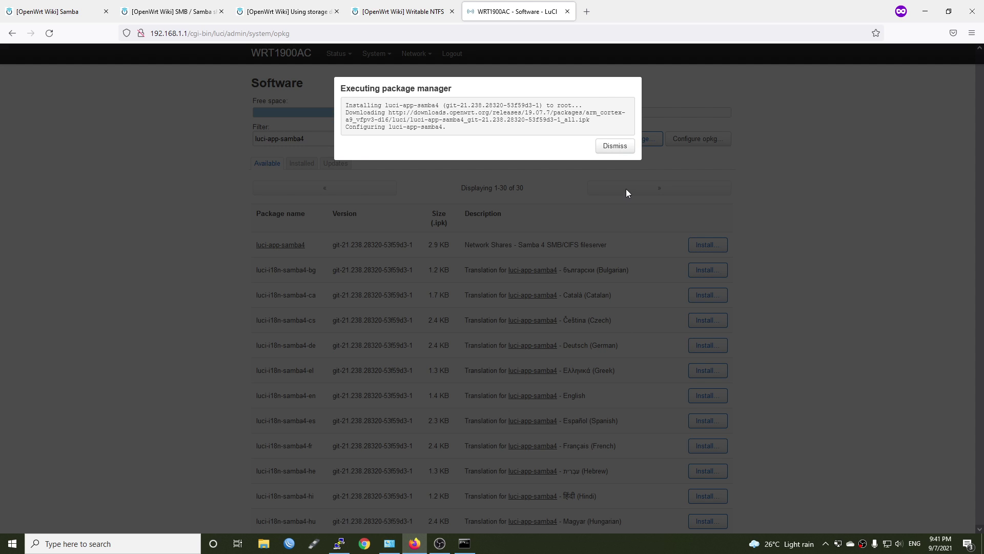
{"action": "left_click", "coordinate": [616, 148]}
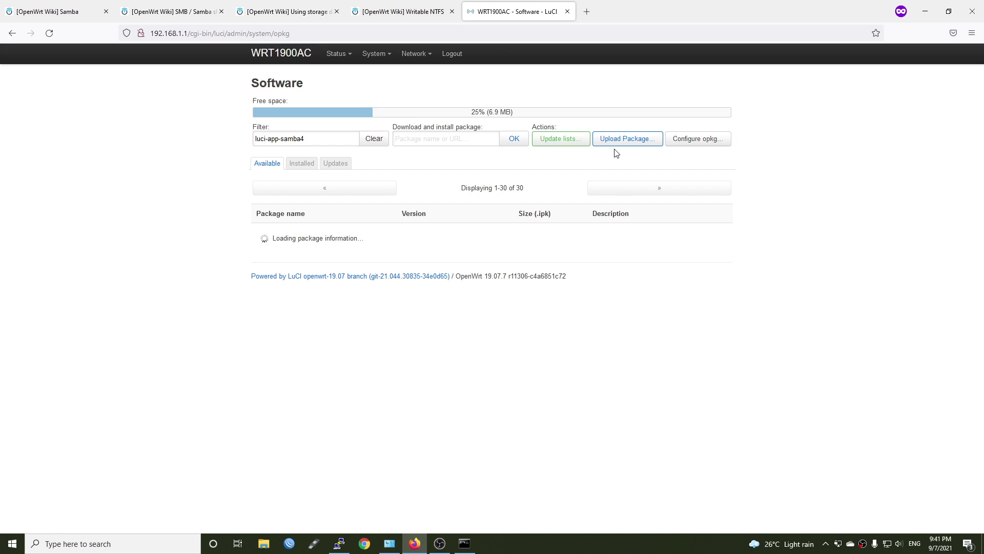
- Log out, sign back into LuCI with the router password, and open Services > Network Shares
{"action": "left_click", "coordinate": [448, 54]}
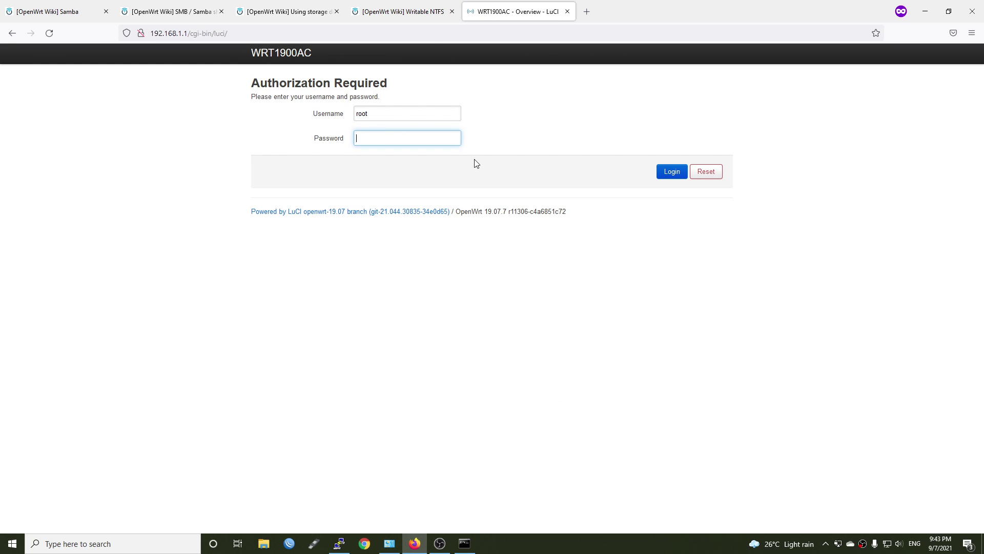
{"action": "type", "text": "password"}
{"action": "key", "text": "Return"}
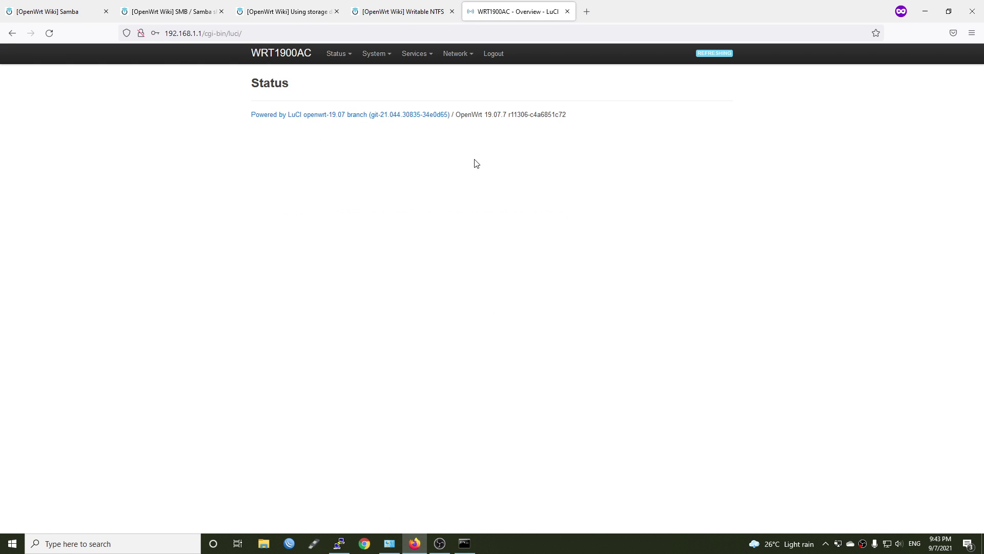
{"action": "mouse_move", "coordinate": [424, 51]}
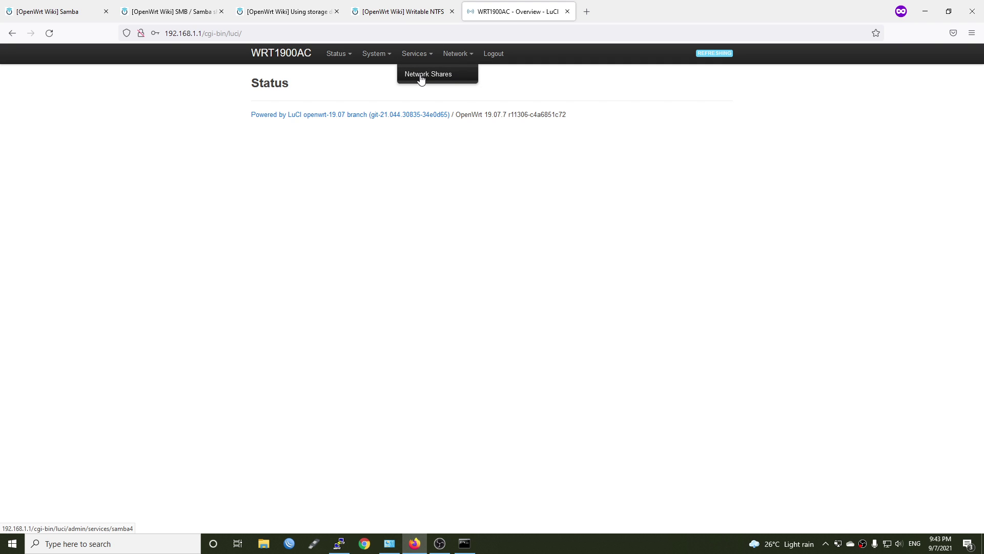
{"action": "left_click", "coordinate": [421, 76]}
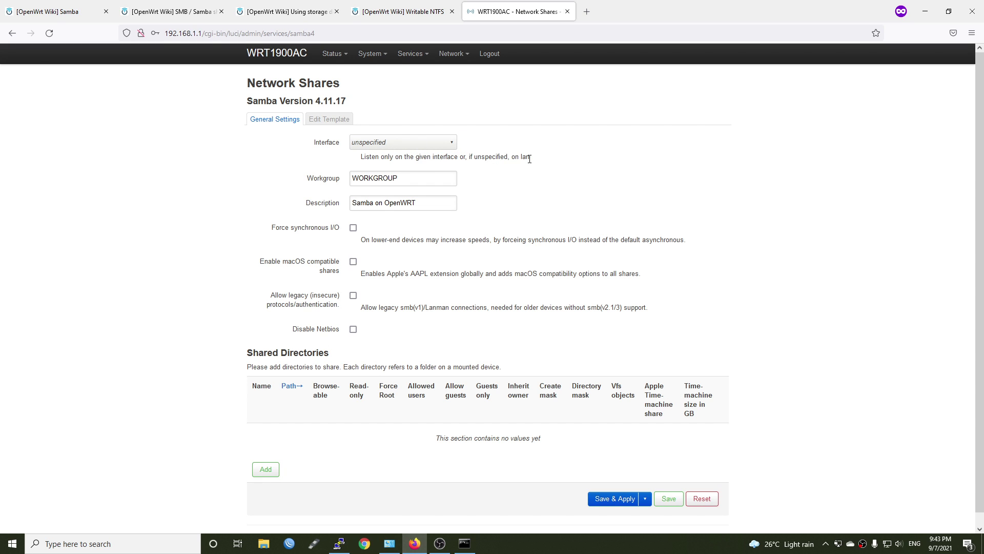
- Set the Samba interface to lan and highlight the Workgroup and Shared Directories sections
{"action": "left_click", "coordinate": [450, 142]}
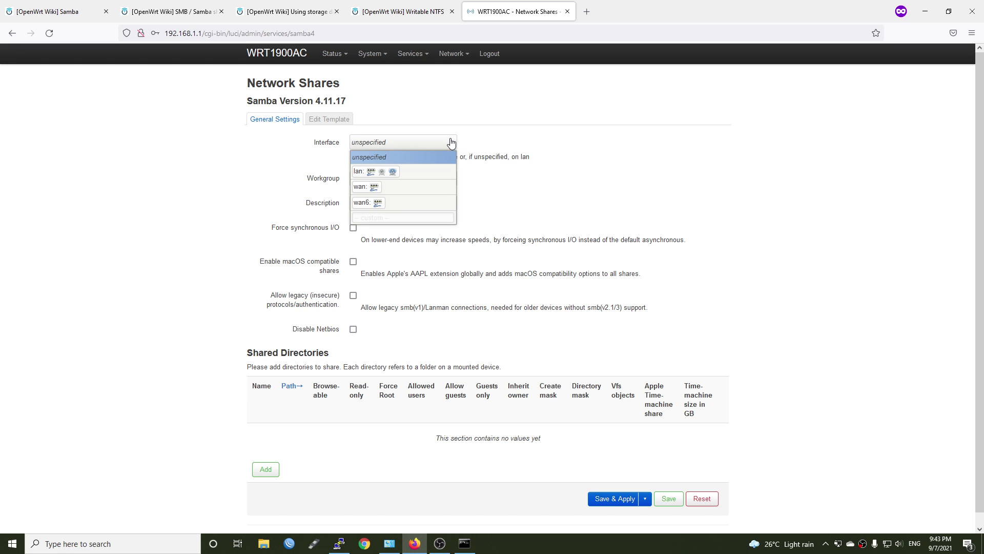
{"action": "left_click", "coordinate": [413, 172]}
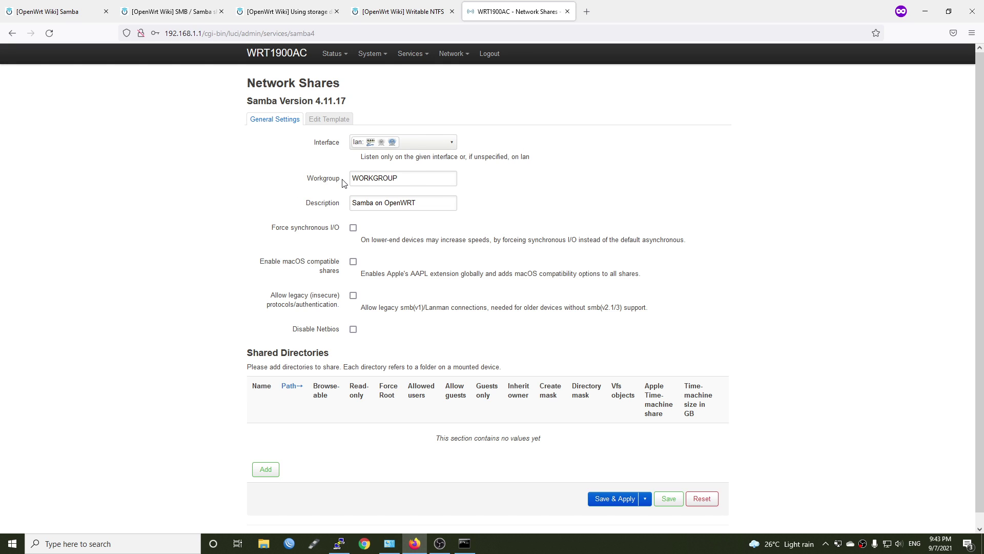
{"action": "left_click_drag", "start_coordinate": [343, 181], "coordinate": [307, 186]}
{"action": "left_click", "coordinate": [560, 201]}
{"action": "left_click_drag", "start_coordinate": [244, 355], "coordinate": [342, 355]}
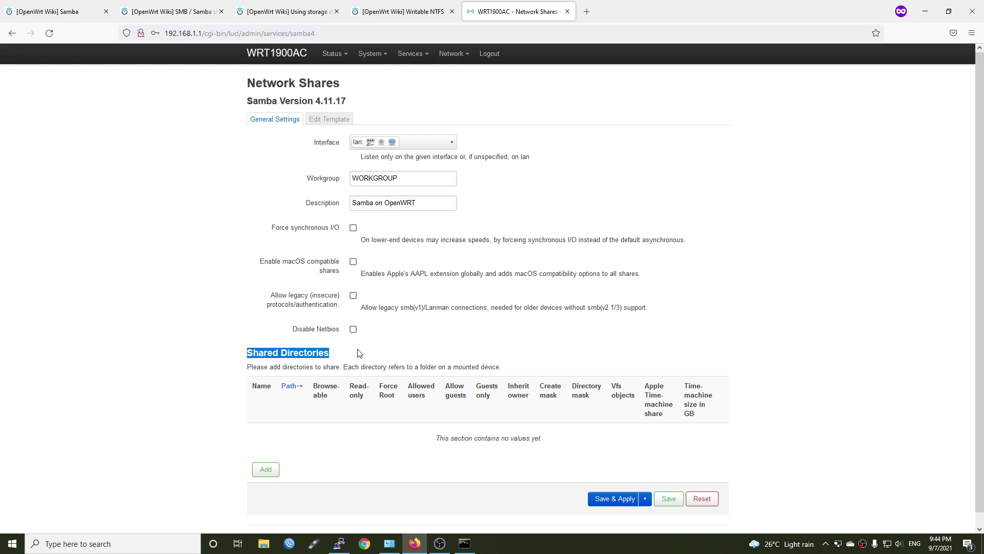
- Add a new shared directory row named SSD
{"action": "left_click", "coordinate": [356, 356]}
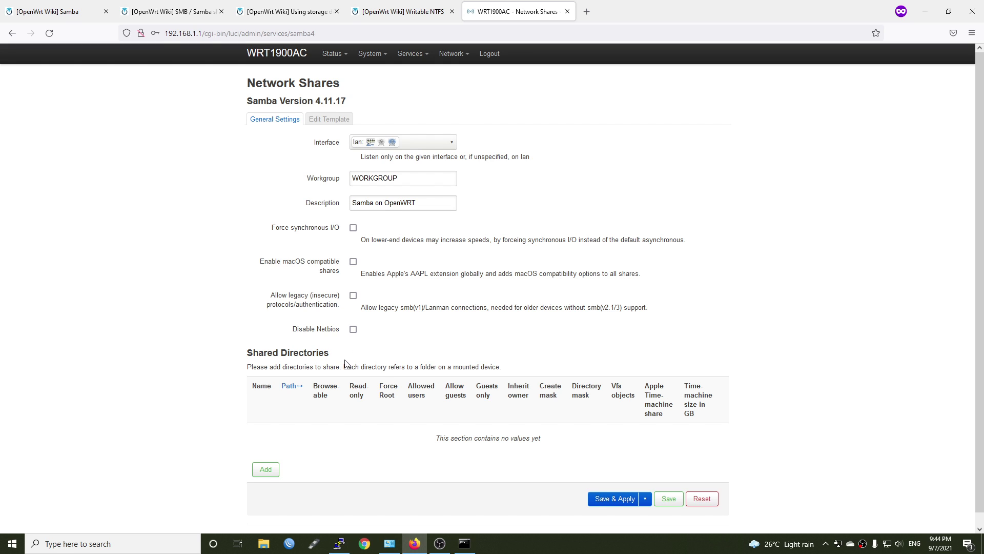
{"action": "left_click", "coordinate": [266, 470]}
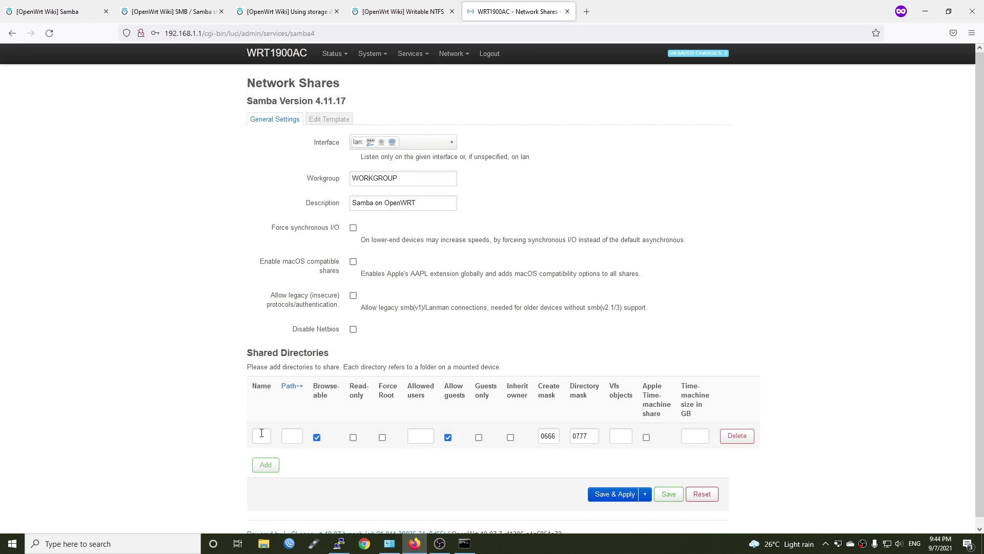
{"action": "left_click", "coordinate": [261, 432]}
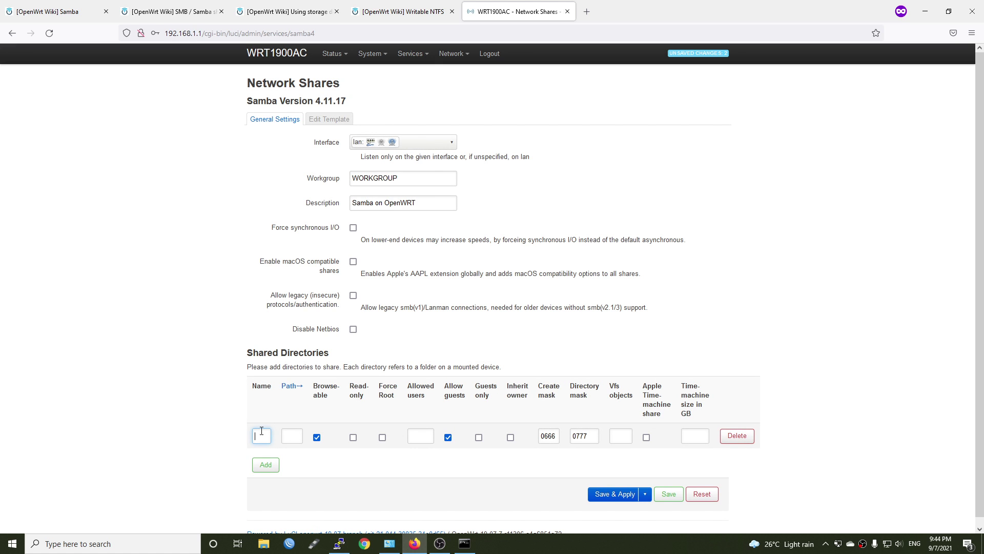
{"action": "type", "text": "SSD"}
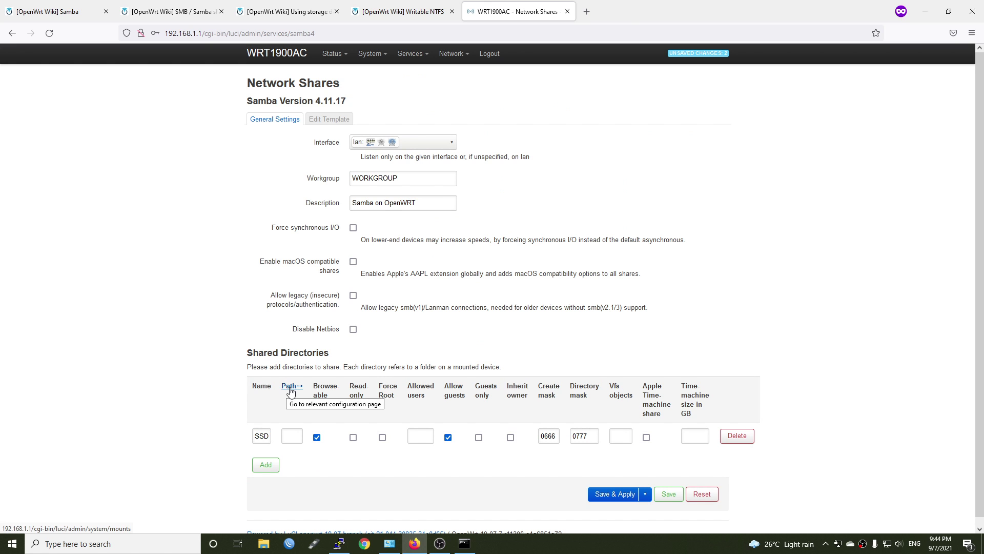
- Copy the /mnt/sda1 mount point from the Mount Points page into the clipboard for the SSD path
{"action": "middle_click", "coordinate": [290, 390]}
{"action": "left_click", "coordinate": [651, 12]}
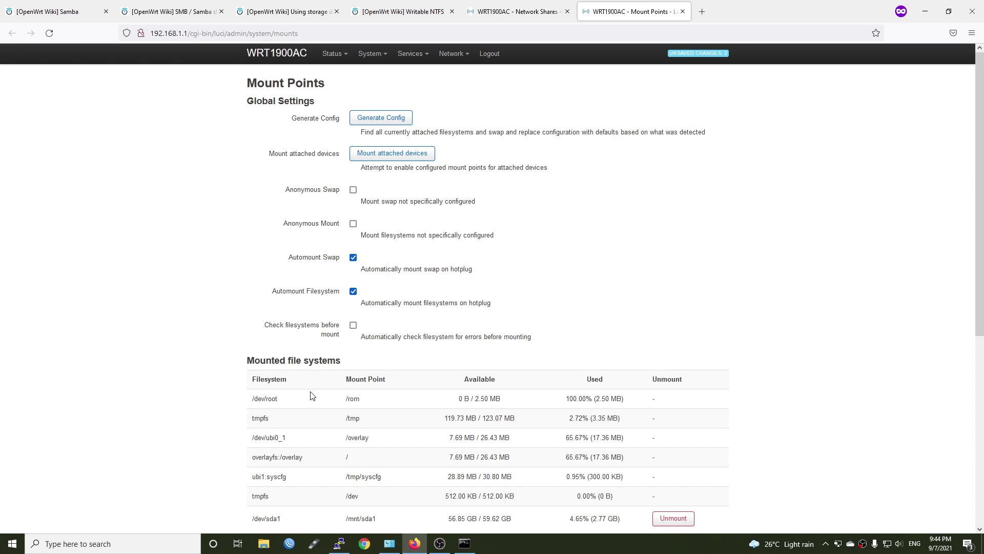
{"action": "scroll", "coordinate": [313, 397], "scroll_direction": "down", "scroll_amount": 4}
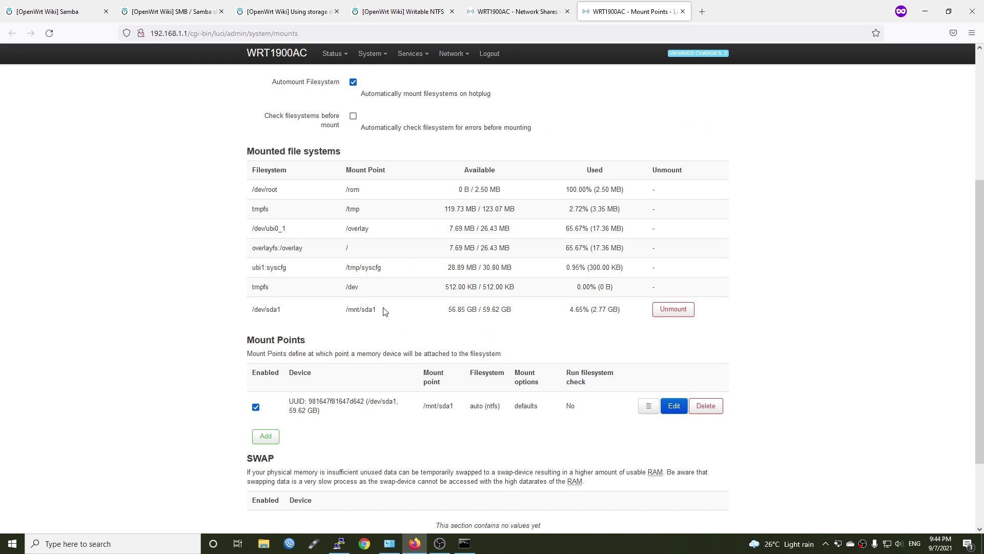
{"action": "left_click_drag", "start_coordinate": [375, 310], "coordinate": [344, 309]}
{"action": "key", "text": "ctrl+c"}
{"action": "key", "text": "ctrl+w"}
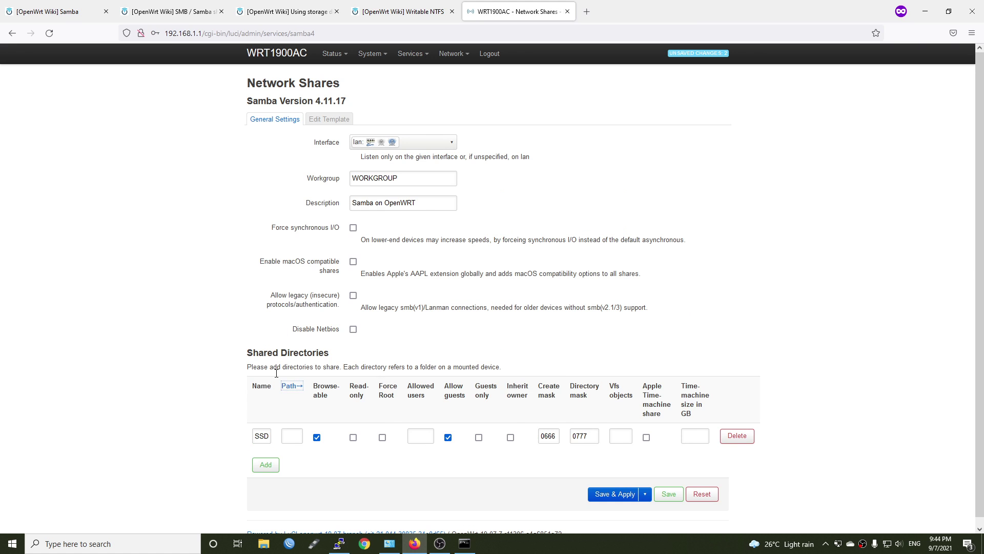
{"action": "left_click", "coordinate": [291, 434]}
- Fill the SSD share's path with /mnt/sda1/ and save & apply the configuration
{"action": "key", "text": "ctrl+v"}
{"action": "type", "text": "da1/"}
{"action": "left_click", "coordinate": [607, 495]}
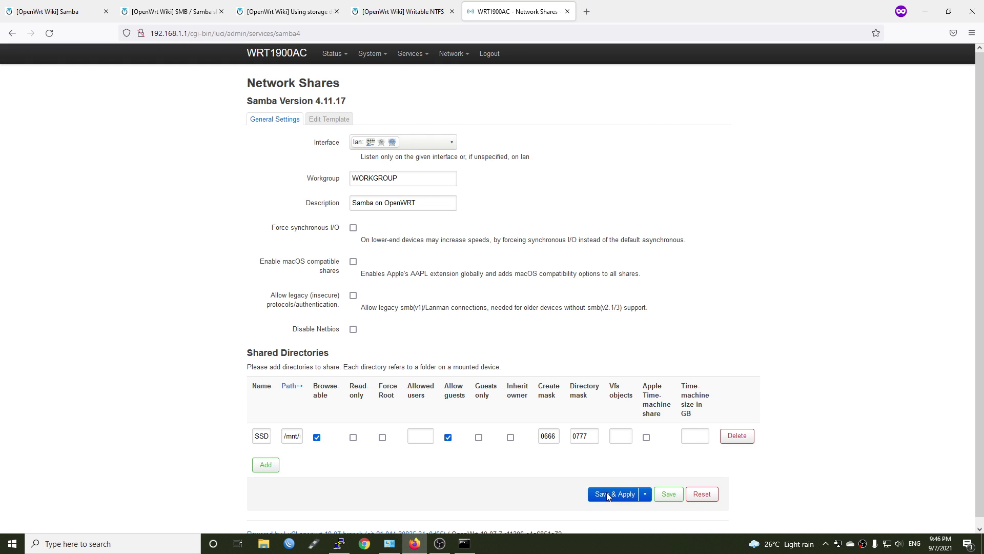
- Find the wiki's Adding samba user(s) section and copy the /etc/passwd path
{"action": "left_click", "coordinate": [159, 11]}
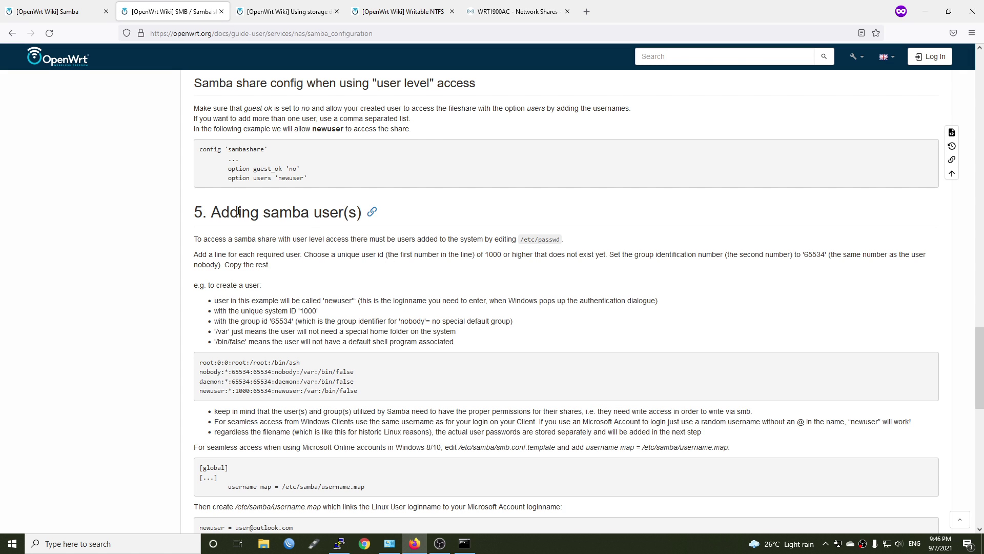
{"action": "left_click_drag", "start_coordinate": [215, 210], "coordinate": [372, 212]}
{"action": "left_click", "coordinate": [346, 404]}
{"action": "left_click_drag", "start_coordinate": [560, 241], "coordinate": [521, 244]}
{"action": "right_click", "coordinate": [533, 244]}
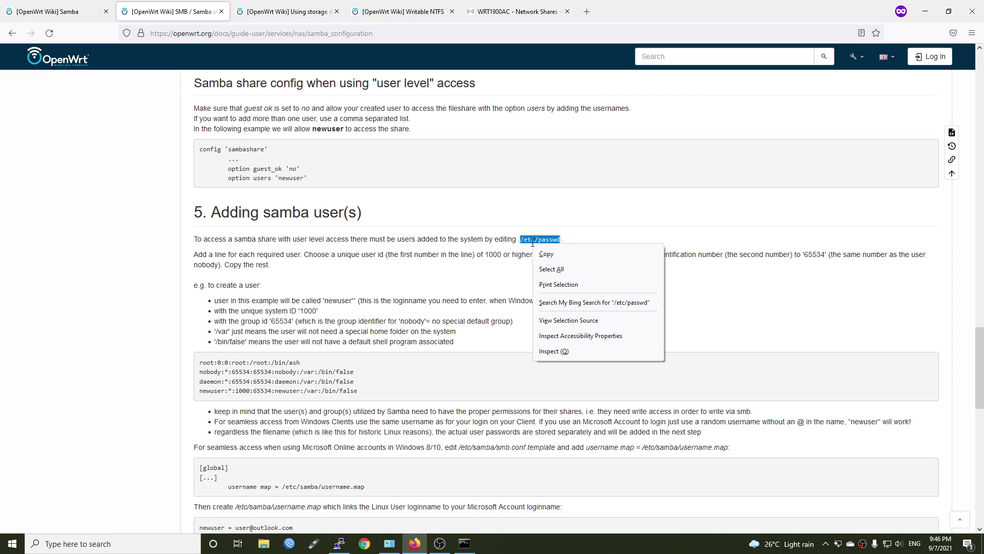
{"action": "left_click", "coordinate": [558, 253]}
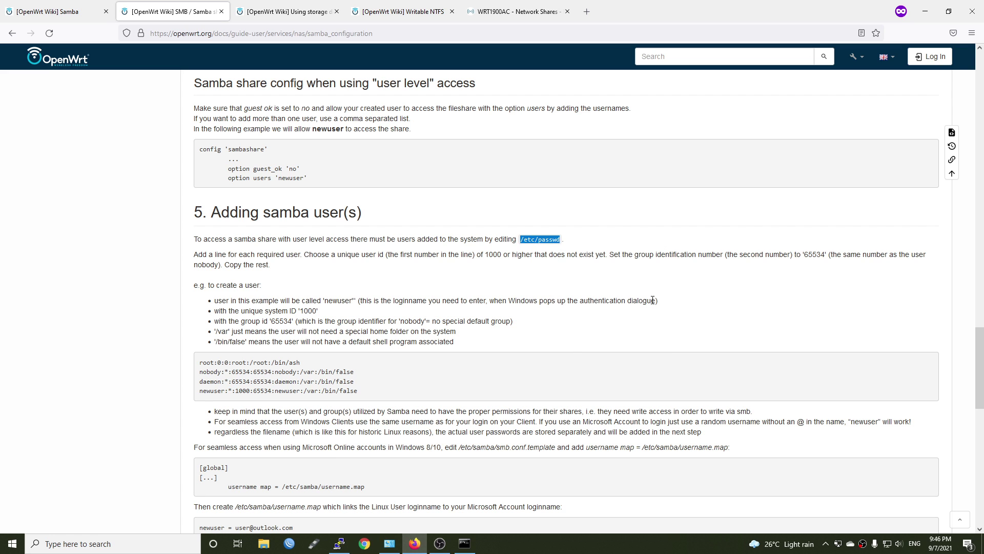
- Clear the terminal and open /etc/passwd in vi
{"action": "left_click", "coordinate": [340, 542]}
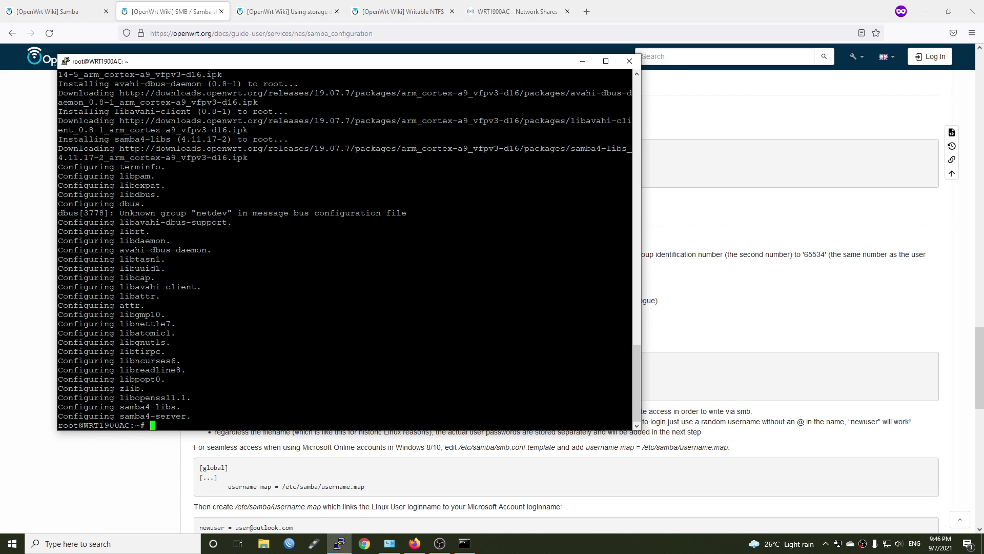
{"action": "type", "text": "clear"}
{"action": "key", "text": "Return"}
{"action": "type", "text": "vi"}
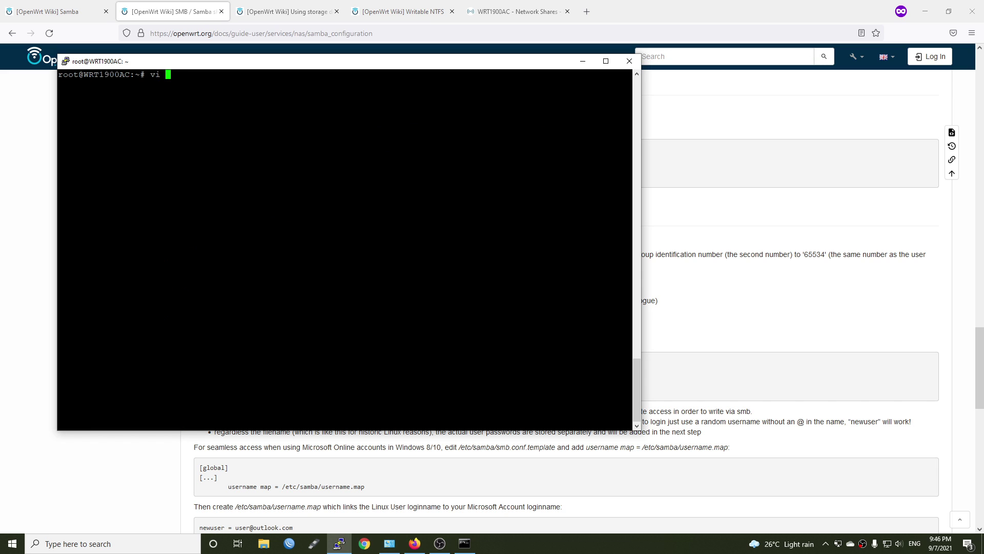
{"action": "left_click", "coordinate": [415, 543]}
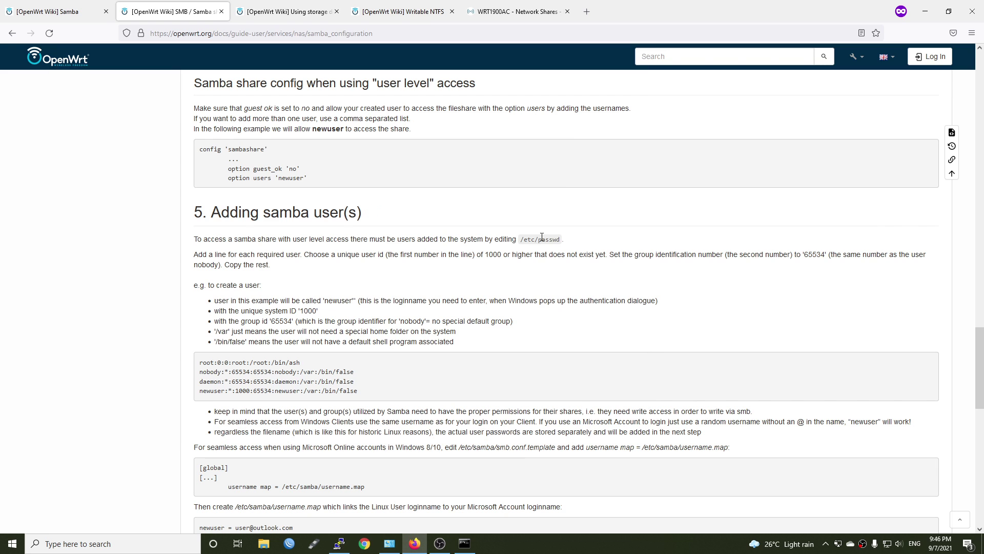
{"action": "left_click_drag", "start_coordinate": [520, 240], "coordinate": [557, 241]}
{"action": "key", "text": "alt+Tab"}
{"action": "key", "text": "shift+Insert"}
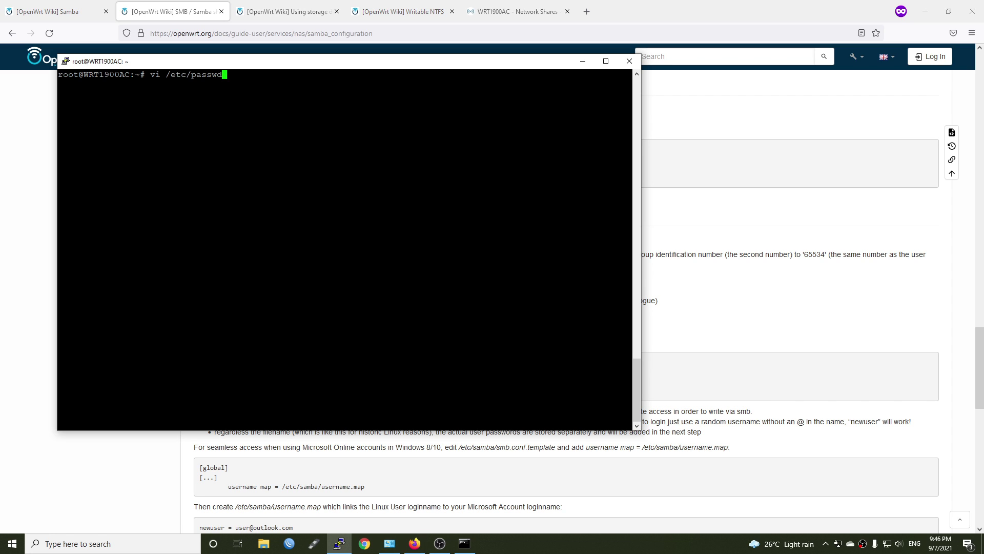
{"action": "key", "text": "Return"}
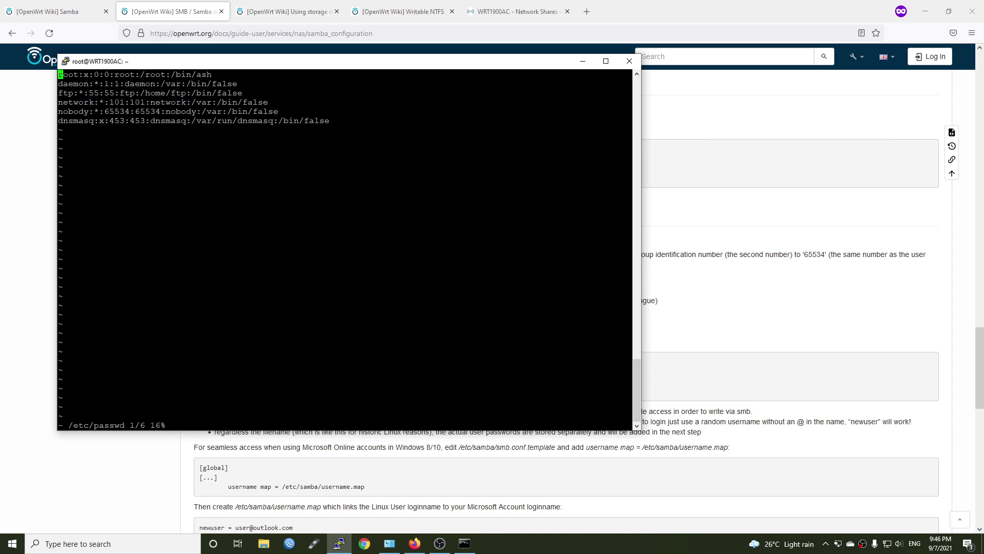
- Start a new empty line below the dnsmasq entry in /etc/passwd
{"action": "key", "text": "Down"}
{"action": "key", "text": "Down"}
{"action": "key", "text": "Down"}
{"action": "key", "text": "Down"}
{"action": "key", "text": "Down"}
{"action": "key", "text": "End"}
{"action": "key", "text": "Return"}
{"action": "key", "text": "alt+Tab"}
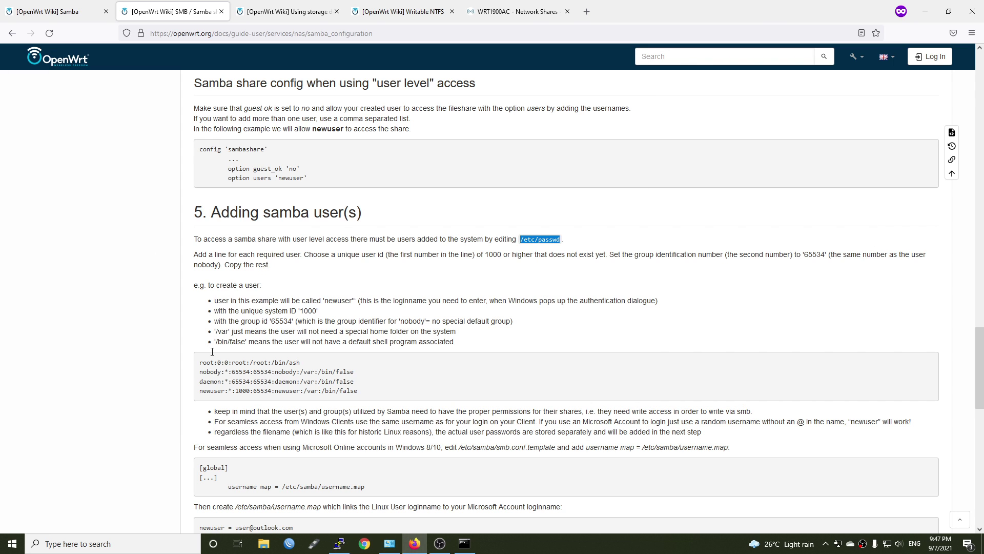
- Copy the wiki's example newuser passwd line and replace both newuser names with vantc
{"action": "triple_click", "coordinate": [239, 392]}
{"action": "right_click", "coordinate": [238, 392]}
{"action": "left_click", "coordinate": [379, 401]}
{"action": "left_click", "coordinate": [387, 399]}
{"action": "left_click_drag", "start_coordinate": [373, 396], "coordinate": [205, 399]}
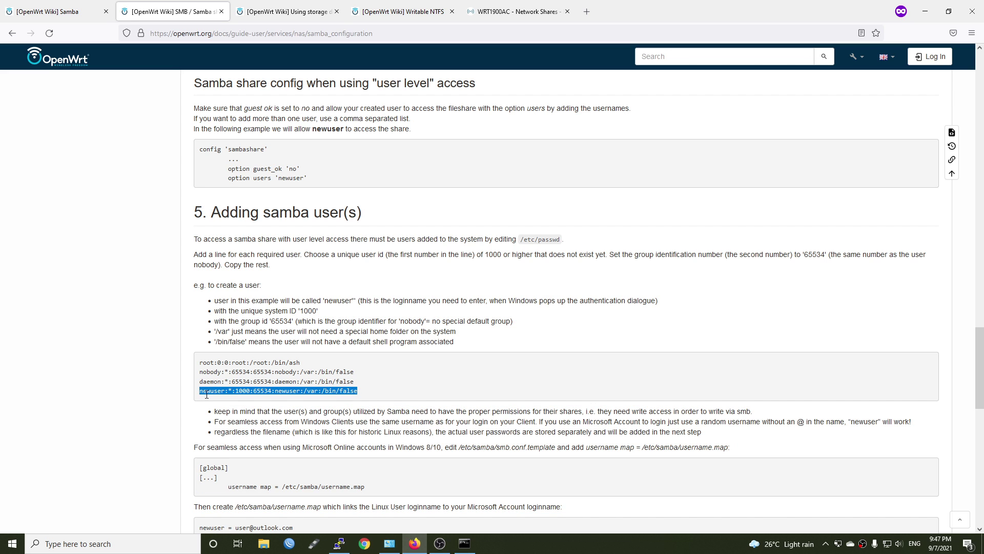
{"action": "left_click", "coordinate": [252, 32]}
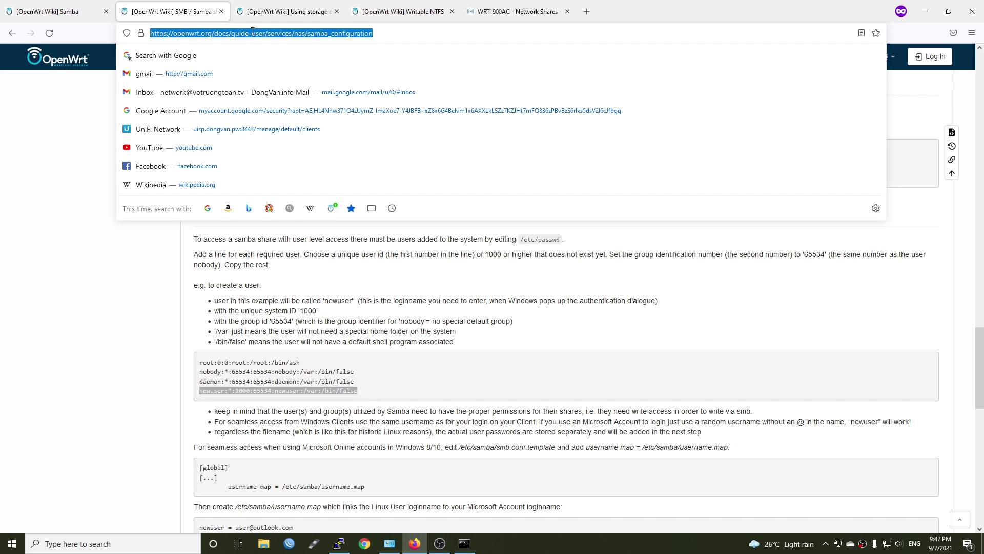
{"action": "key", "text": "ctrl+v"}
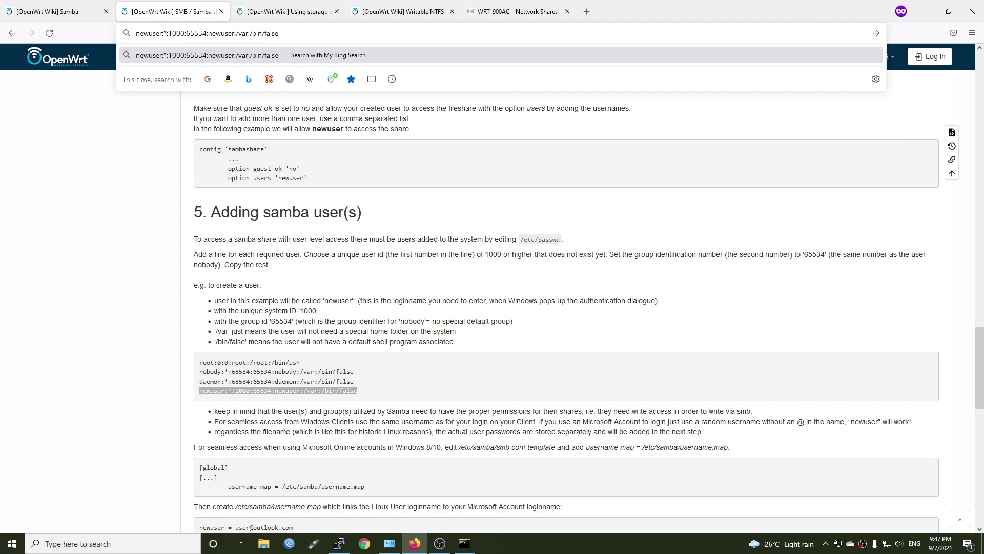
{"action": "double_click", "coordinate": [153, 33]}
{"action": "type", "text": "vantc"}
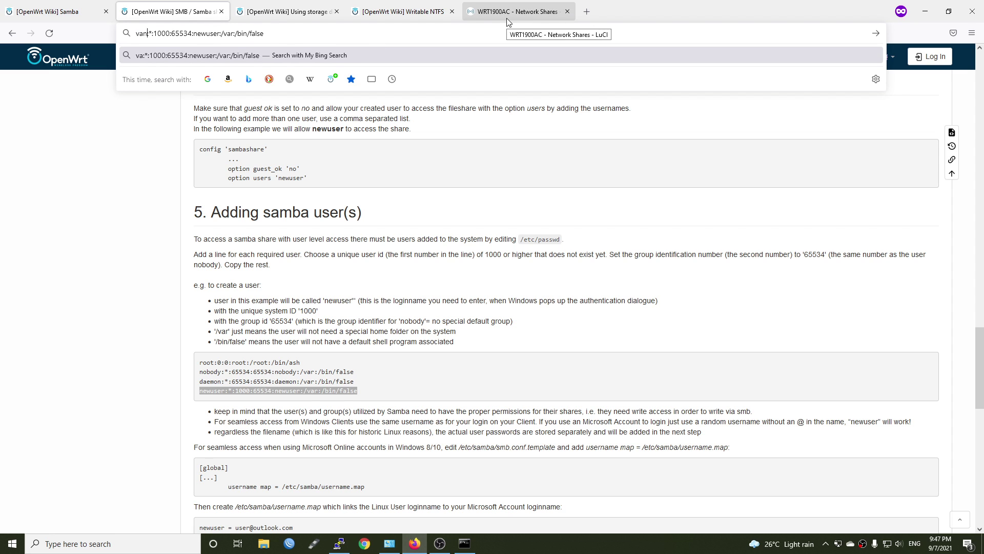
{"action": "double_click", "coordinate": [212, 33]}
{"action": "type", "text": "vantc"}
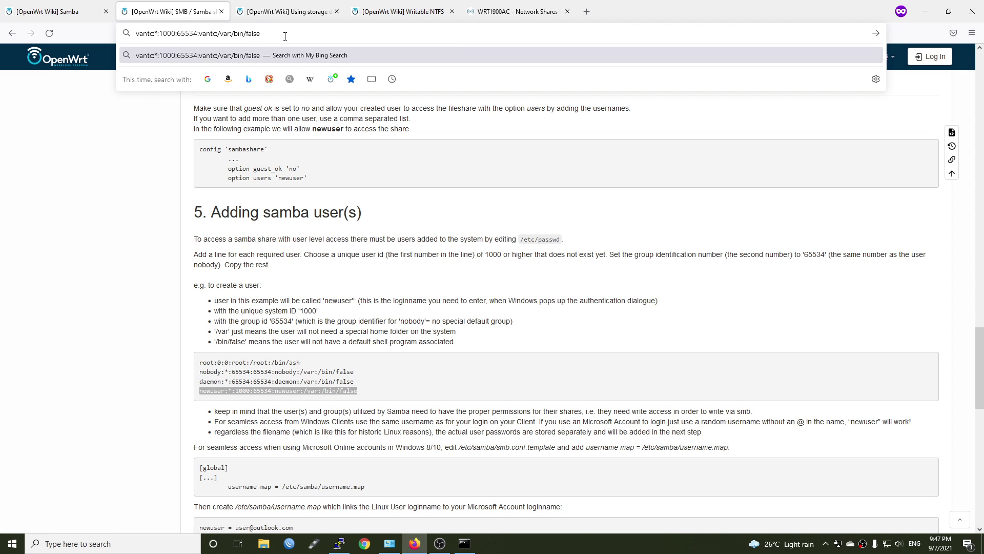
{"action": "left_click_drag", "start_coordinate": [285, 35], "coordinate": [117, 46]}
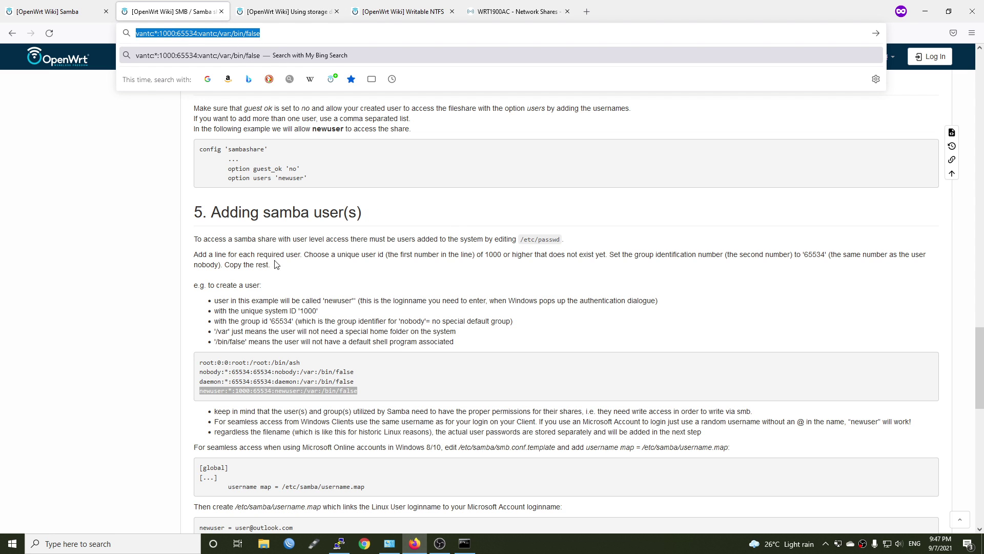
- Add the vantc line to /etc/passwd in vi and save it with :wq
{"action": "left_click", "coordinate": [339, 542]}
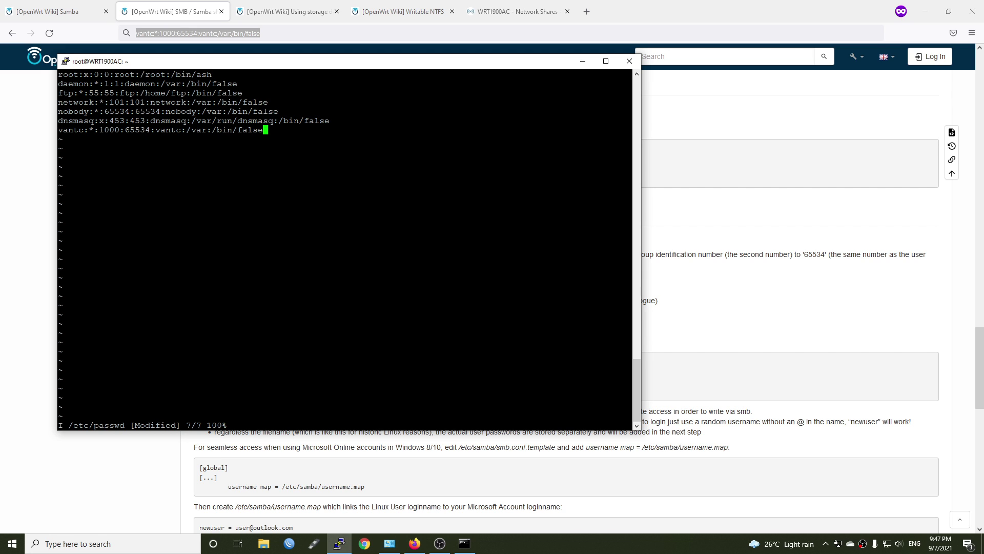
{"action": "key", "text": "Escape"}
{"action": "type", "text": ":"}
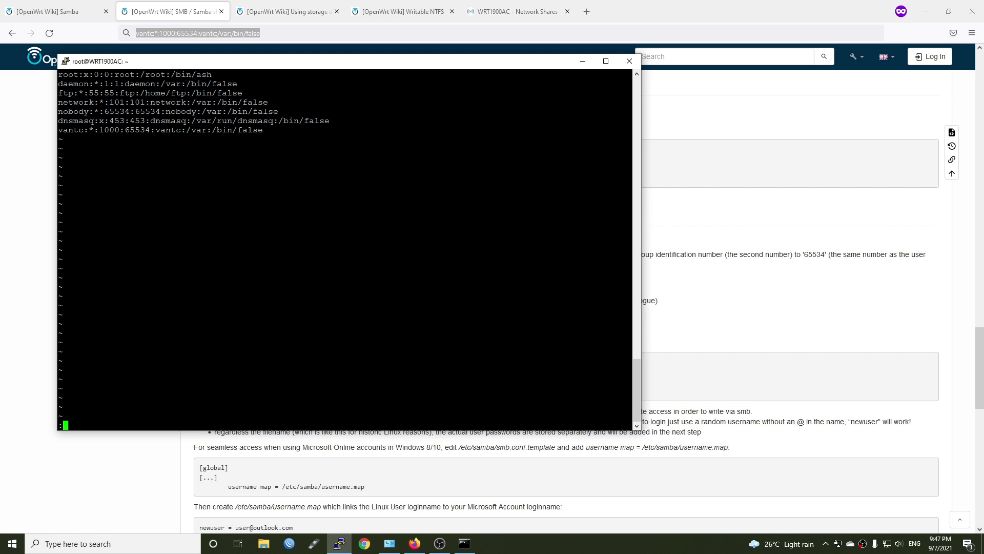
{"action": "type", "text": "wq"}
{"action": "key", "text": "Return"}
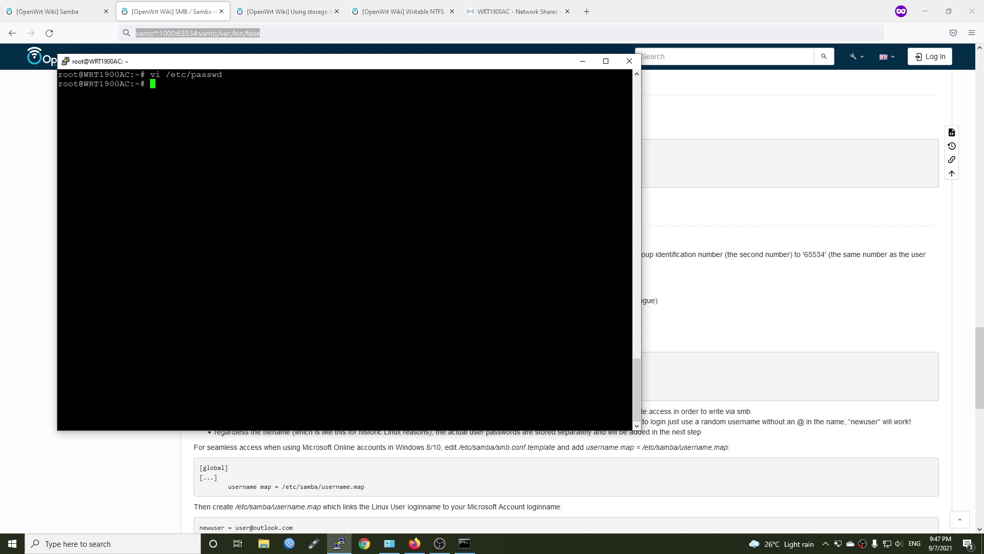
{"action": "key", "text": "alt+Tab"}
- Add the new user to Samba with smbpasswd -a, entering the password twice
{"action": "scroll", "coordinate": [429, 421], "scroll_direction": "down", "scroll_amount": 2}
{"action": "scroll", "coordinate": [428, 421], "scroll_direction": "down", "scroll_amount": 2}
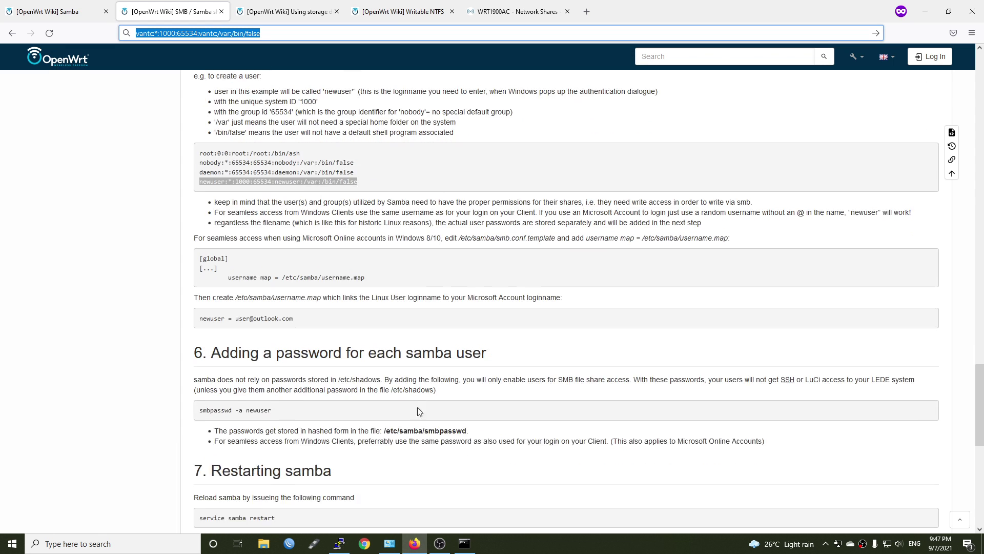
{"action": "left_click", "coordinate": [274, 413]}
{"action": "left_click_drag", "start_coordinate": [273, 414], "coordinate": [199, 411]}
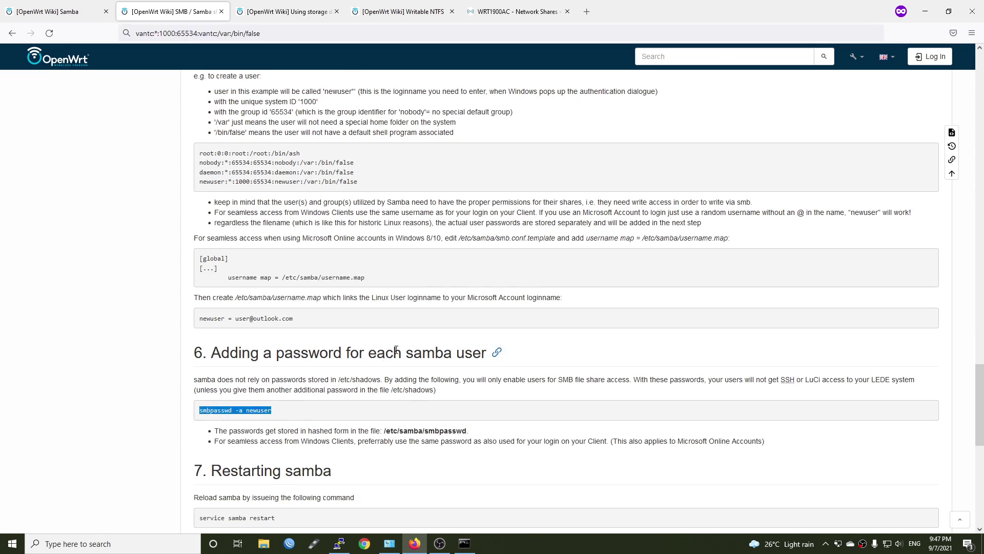
{"action": "left_click", "coordinate": [249, 413]}
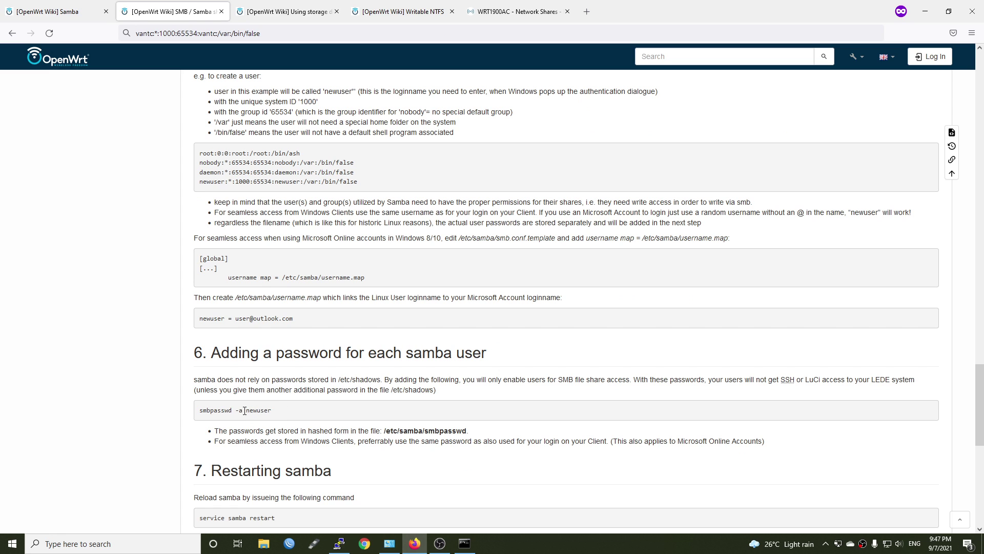
{"action": "left_click_drag", "start_coordinate": [243, 412], "coordinate": [195, 414]}
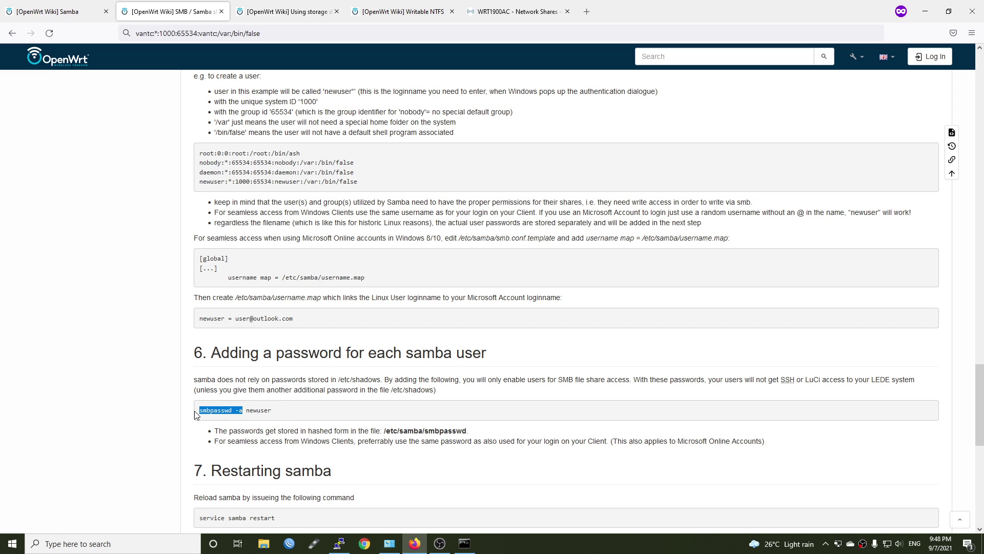
{"action": "key", "text": "alt+Tab"}
{"action": "right_click", "coordinate": [273, 415]}
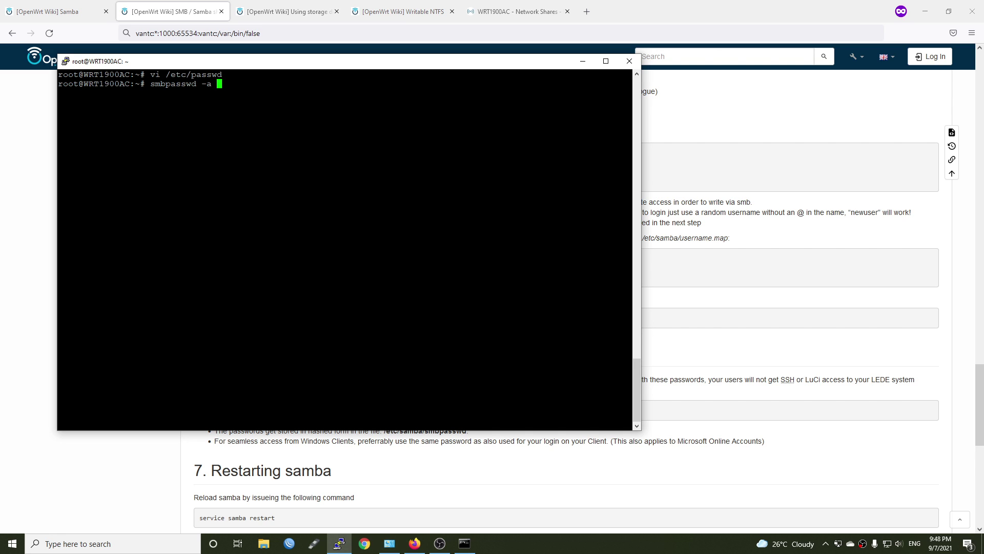
{"action": "type", "text": "vantc"}
{"action": "key", "text": "Return"}
{"action": "key", "text": "Return"}
{"action": "key", "text": "Return"}
- Restart Samba with 'service samba4 restart' in the router terminal
{"action": "key", "text": "alt+Tab"}
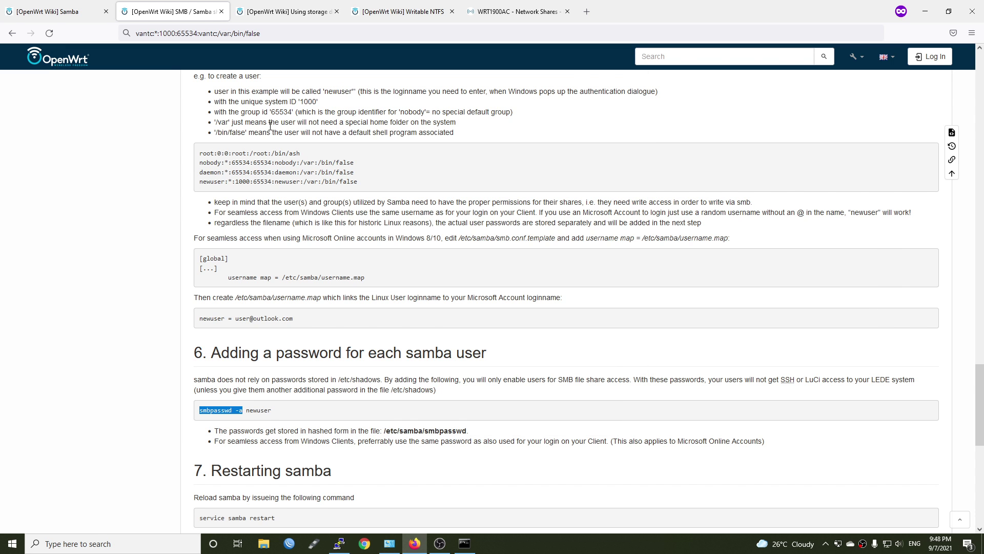
{"action": "scroll", "coordinate": [265, 429], "scroll_direction": "down", "scroll_amount": 2}
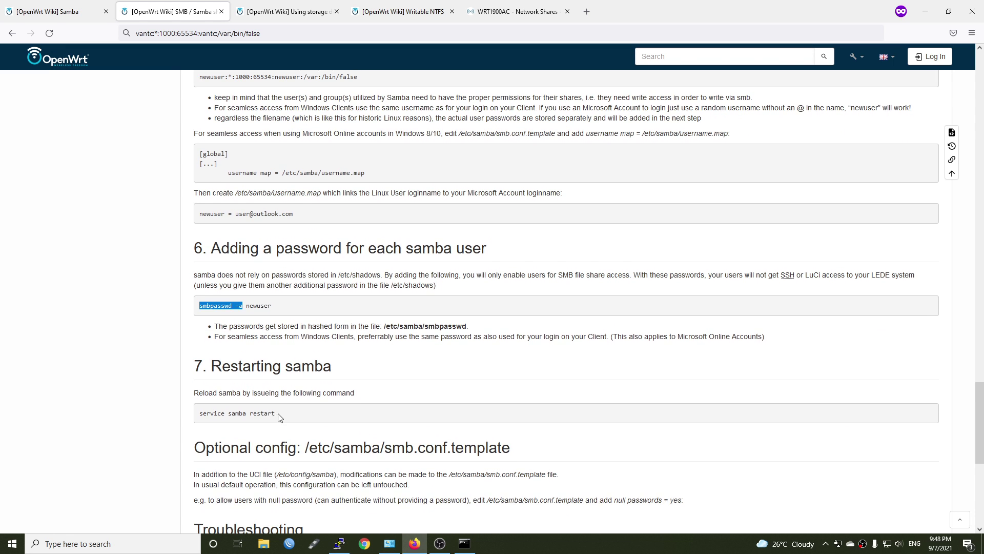
{"action": "left_click_drag", "start_coordinate": [277, 413], "coordinate": [200, 417]}
{"action": "key", "text": "alt+Tab"}
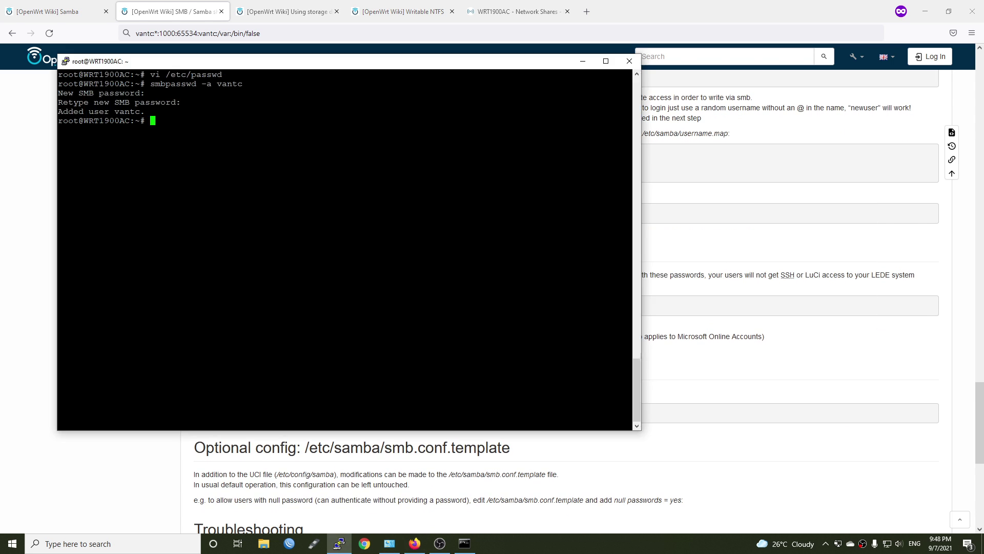
{"action": "right_click", "coordinate": [316, 388]}
{"action": "key", "text": "Left"}
{"action": "key", "text": "Left"}
{"action": "key", "text": "Left"}
{"action": "key", "text": "Left"}
{"action": "key", "text": "Left"}
{"action": "key", "text": "Left"}
{"action": "key", "text": "Left"}
{"action": "type", "text": "4"}
{"action": "key", "text": "Return"}
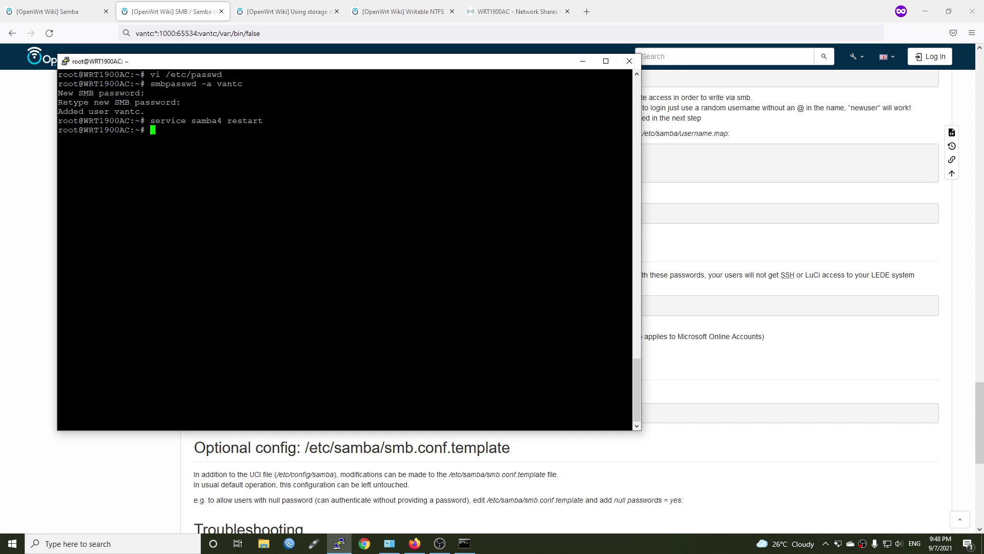
{"action": "key", "text": "alt+Tab"}
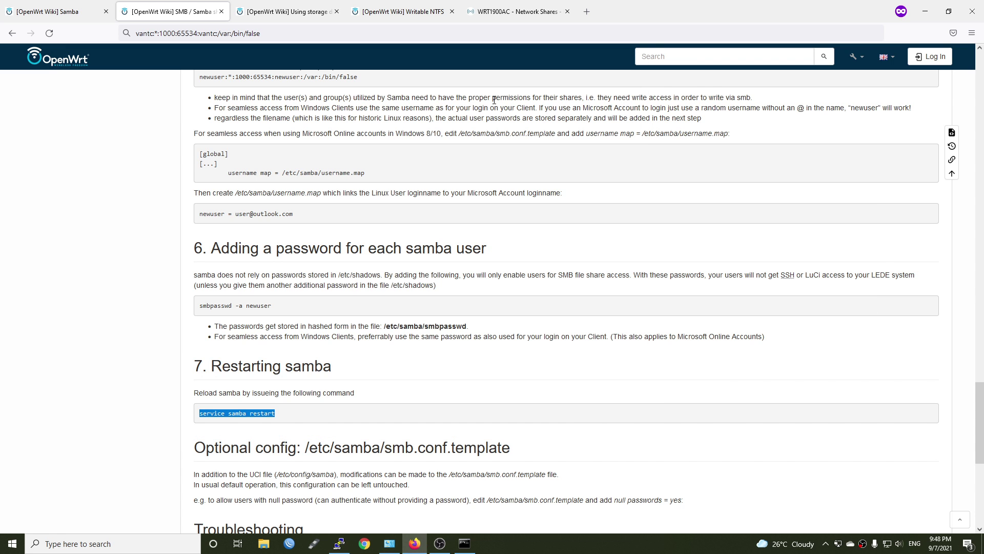
- Limit the SSD share to the new user with Allow guests unticked, and Save & Apply
{"action": "left_click", "coordinate": [529, 6]}
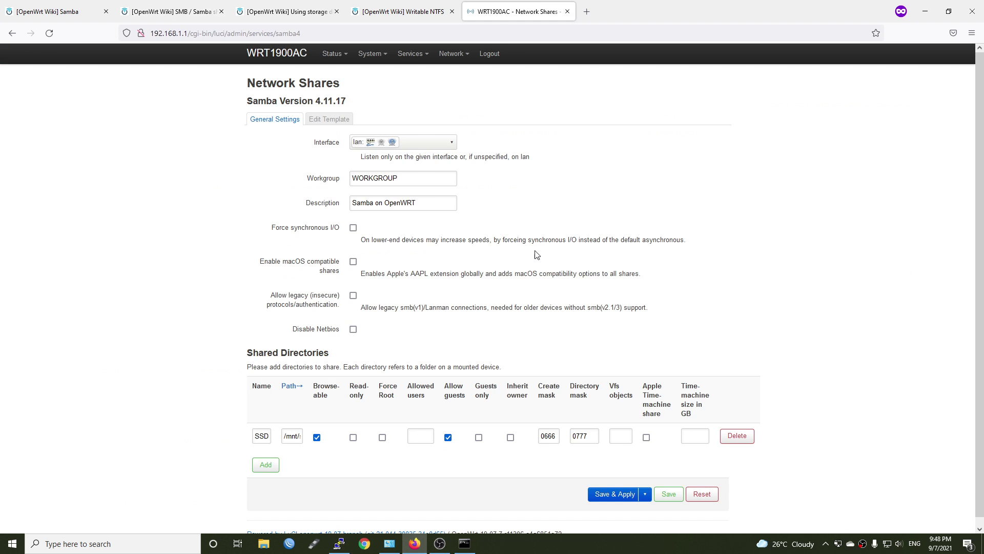
{"action": "key", "text": "F5"}
{"action": "left_click", "coordinate": [448, 437]}
{"action": "left_click", "coordinate": [606, 496]}
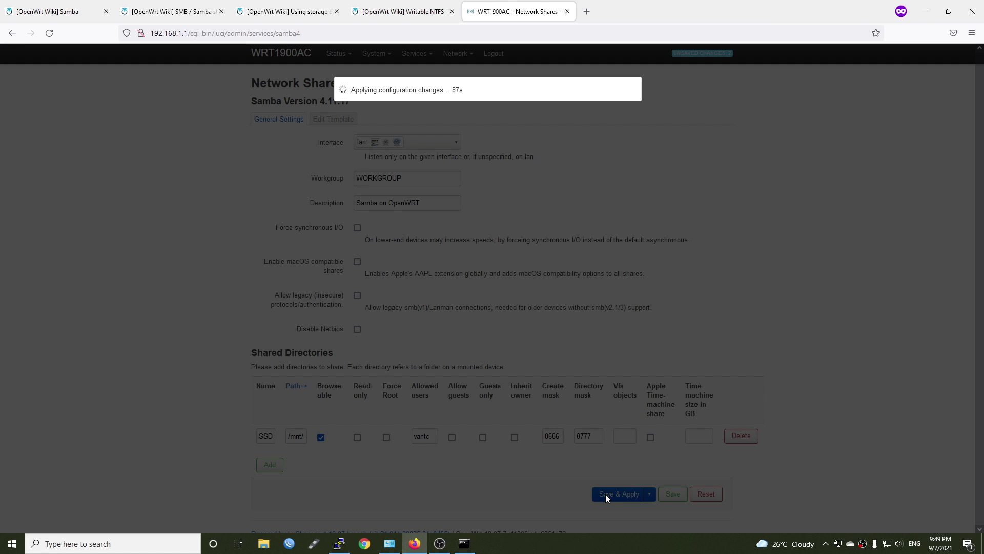
{"action": "key", "text": "super+e"}
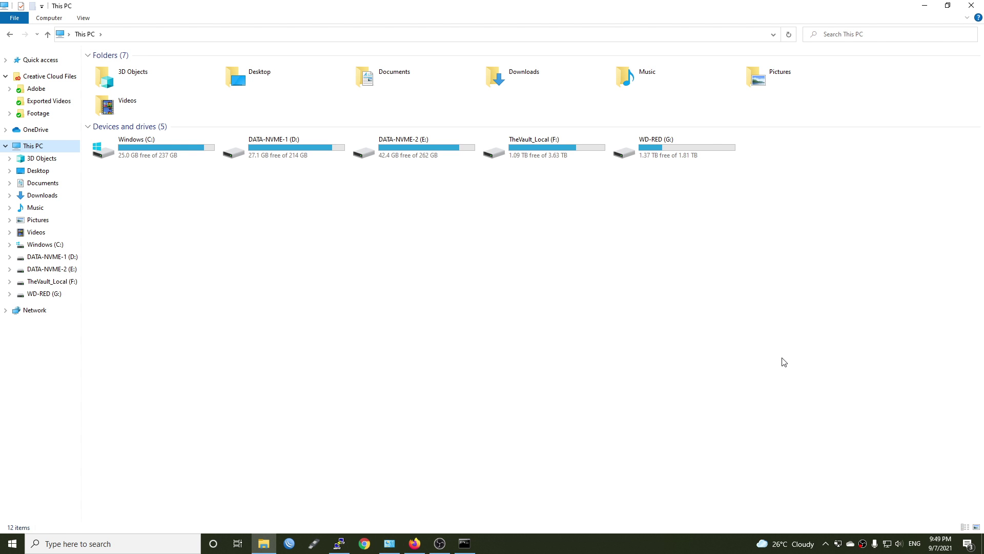
- Map drive Z: to \\192.168.1.1\SSD using different credentials
{"action": "left_click", "coordinate": [58, 20]}
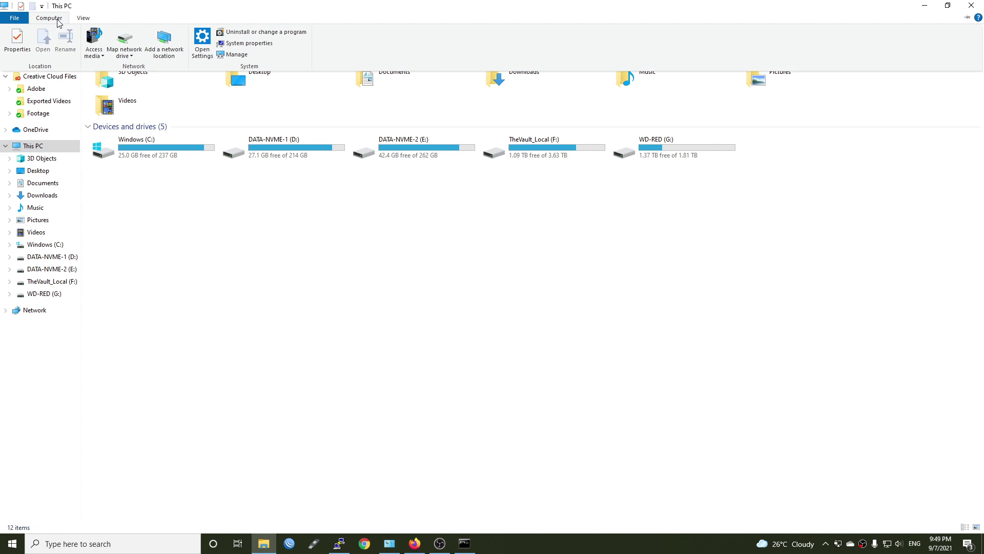
{"action": "left_click", "coordinate": [126, 56]}
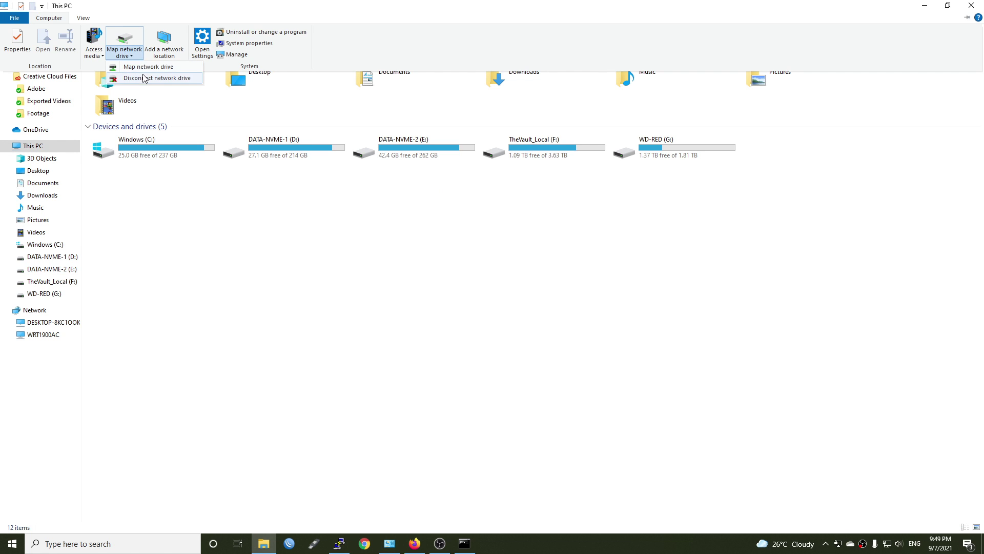
{"action": "left_click", "coordinate": [152, 67]}
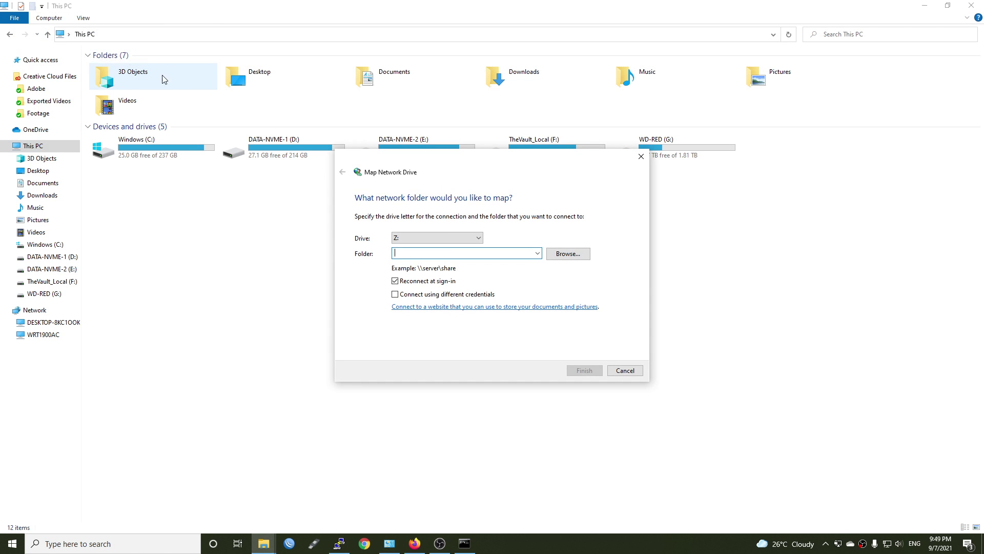
{"action": "left_click", "coordinate": [450, 239]}
{"action": "left_click", "coordinate": [451, 240]}
{"action": "left_click", "coordinate": [417, 253]}
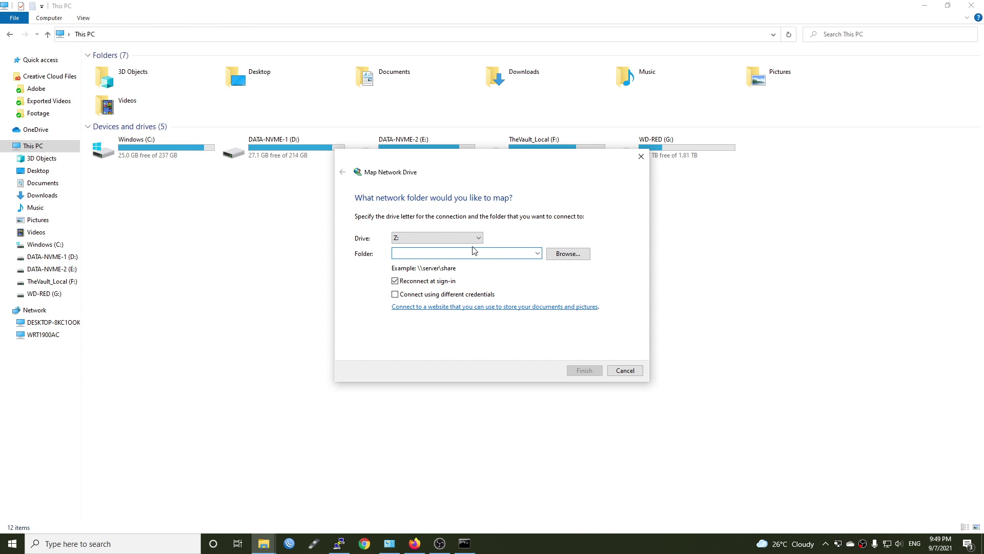
{"action": "type", "text": "\\\\192.168.1.1\\SSD"}
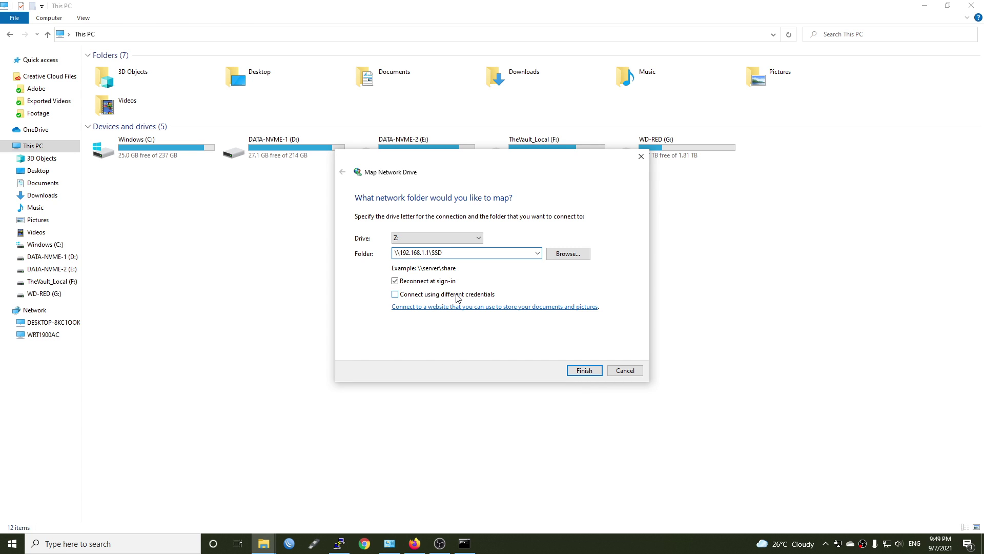
{"action": "left_click", "coordinate": [458, 298]}
{"action": "left_click", "coordinate": [584, 371]}
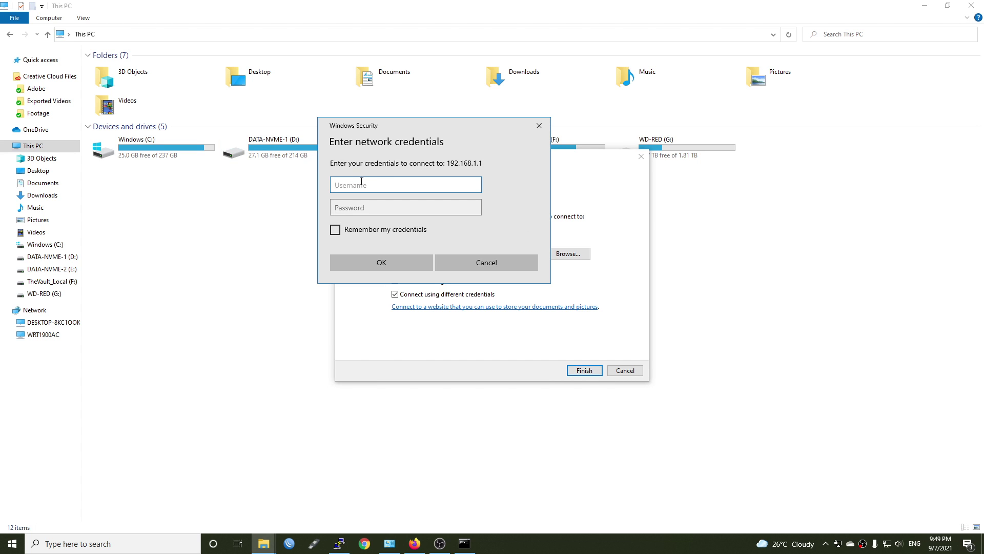
- Enter the share user's name and password, tick Remember my credentials, and connect
{"action": "type", "text": "vantc"}
{"action": "key", "text": "Tab"}
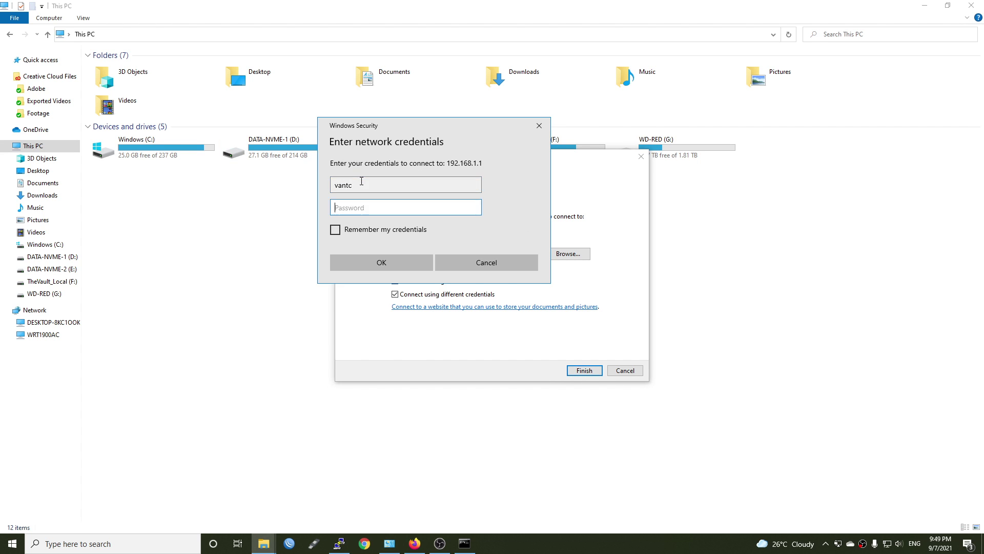
{"action": "type", "text": "••"}
{"action": "left_click", "coordinate": [474, 207]}
{"action": "left_click", "coordinate": [335, 229]}
{"action": "left_click", "coordinate": [381, 262]}
{"action": "left_click", "coordinate": [402, 224]}
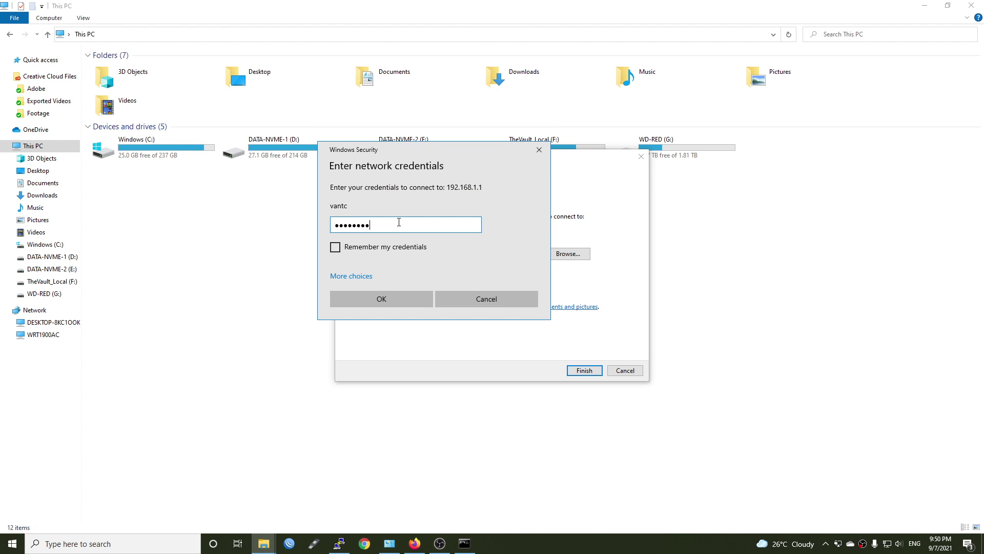
{"action": "left_click", "coordinate": [368, 248]}
{"action": "left_click", "coordinate": [355, 299]}
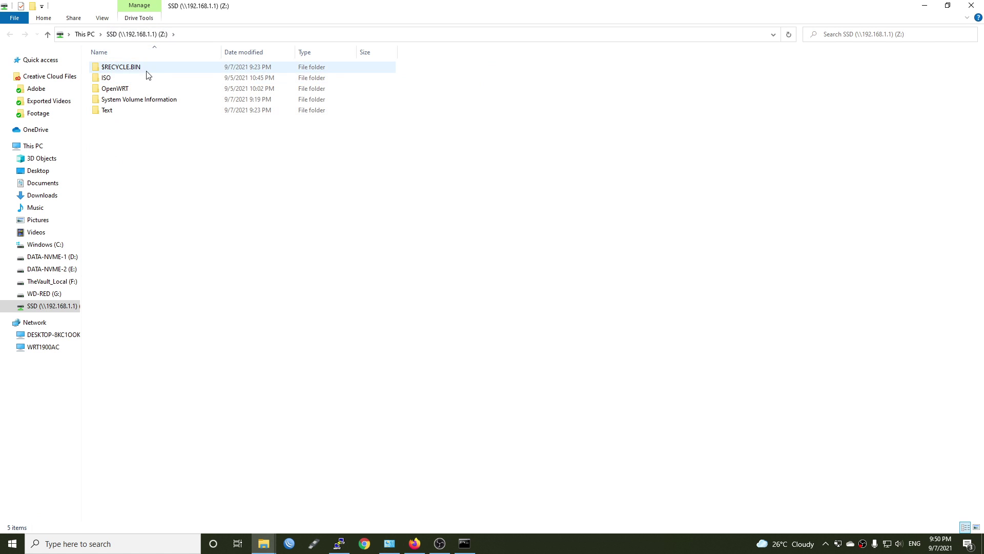
- Browse the ISO, OpenWRT, System Volume Information and Text folders on drive Z:
{"action": "left_click", "coordinate": [108, 78]}
{"action": "double_click", "coordinate": [107, 78]}
{"action": "key", "text": "alt+Left"}
{"action": "key", "text": "Down"}
{"action": "key", "text": "Return"}
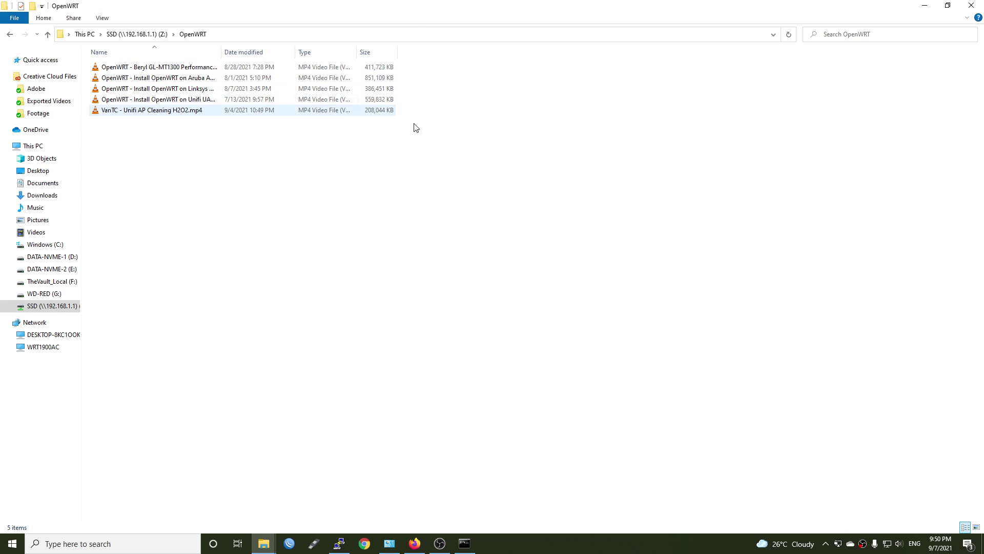
{"action": "key", "text": "alt+Left"}
{"action": "key", "text": "Down"}
{"action": "key", "text": "Return"}
{"action": "key", "text": "alt+Left"}
{"action": "key", "text": "Down"}
{"action": "key", "text": "Return"}
- Open readme.txt from the Text folder, then close it
{"action": "double_click", "coordinate": [110, 71]}
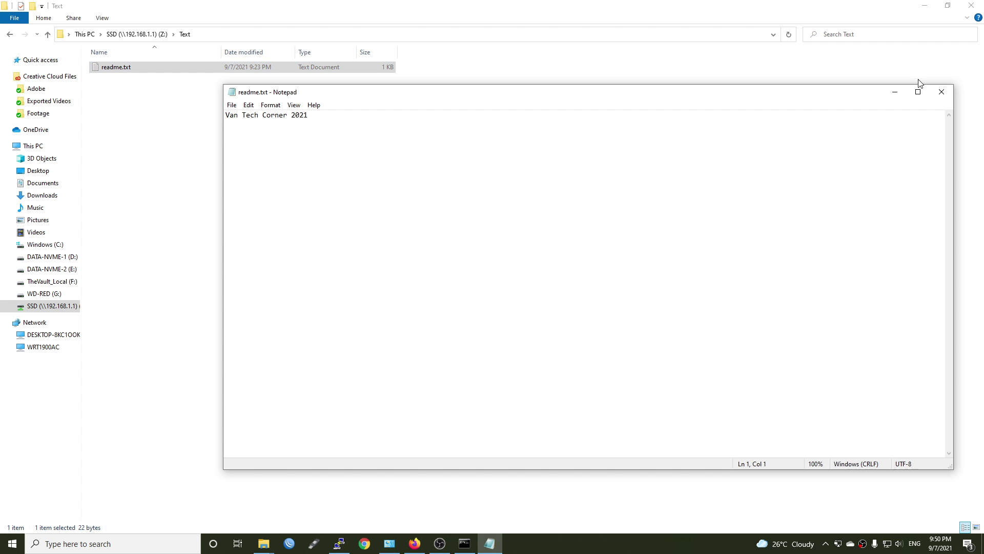
{"action": "left_click", "coordinate": [941, 91]}
{"action": "key", "text": "alt+Left"}
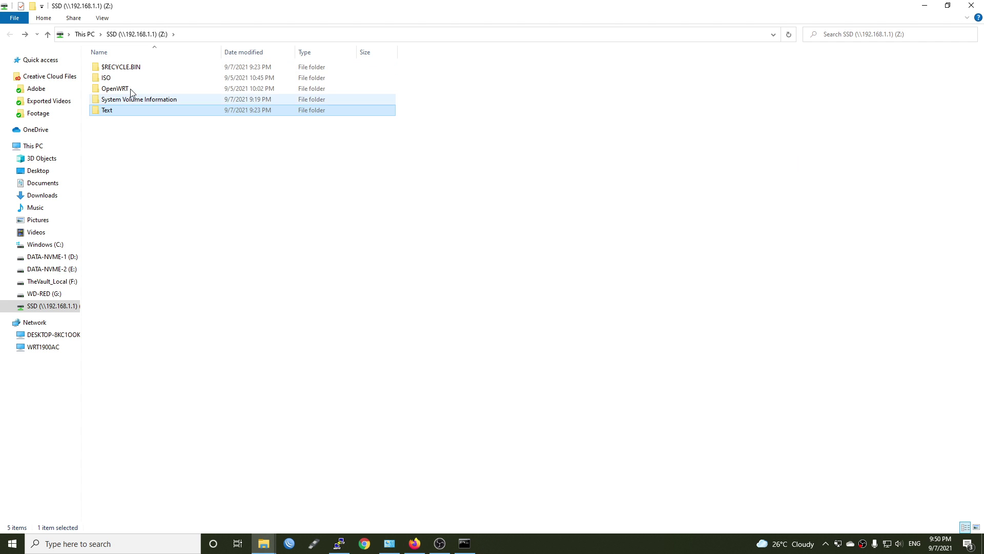
- Play the Unifi AP cleaning video from the OpenWRT folder, skip ahead, then close VLC
{"action": "double_click", "coordinate": [124, 93]}
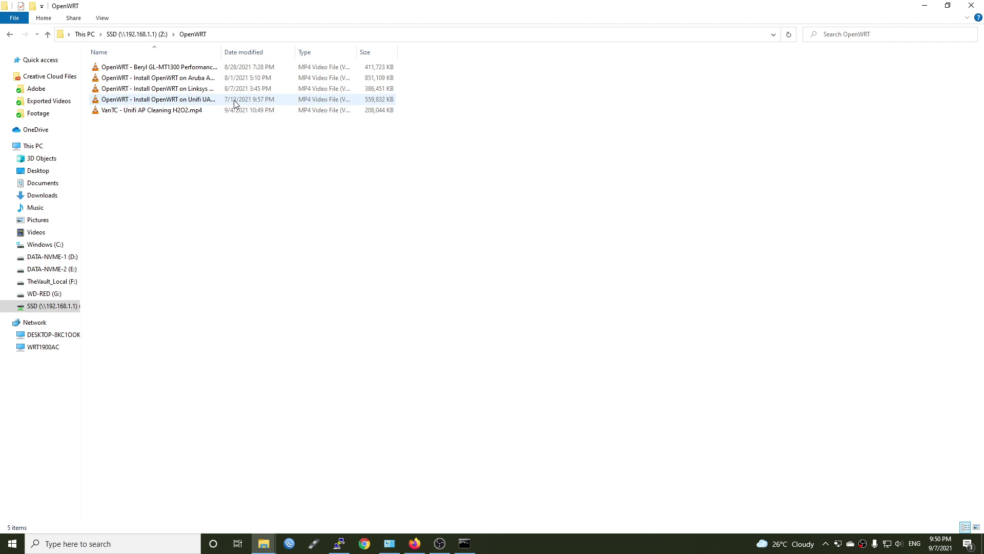
{"action": "double_click", "coordinate": [217, 107]}
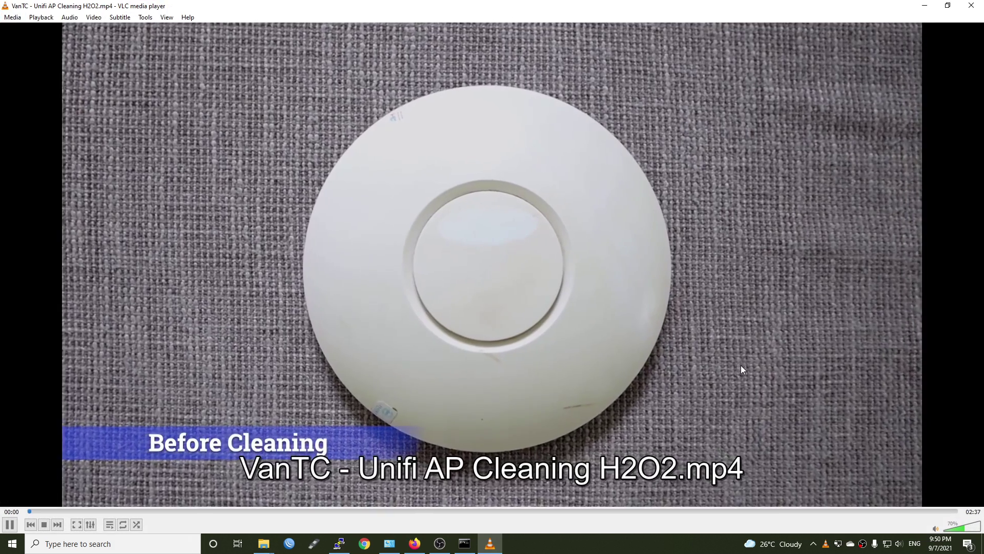
{"action": "scroll", "coordinate": [741, 367], "scroll_direction": "down", "scroll_amount": 1}
{"action": "scroll", "coordinate": [740, 365], "scroll_direction": "down", "scroll_amount": 1}
{"action": "key", "text": "Right"}
{"action": "key", "text": "Right"}
{"action": "key", "text": "Right"}
{"action": "key", "text": "Right"}
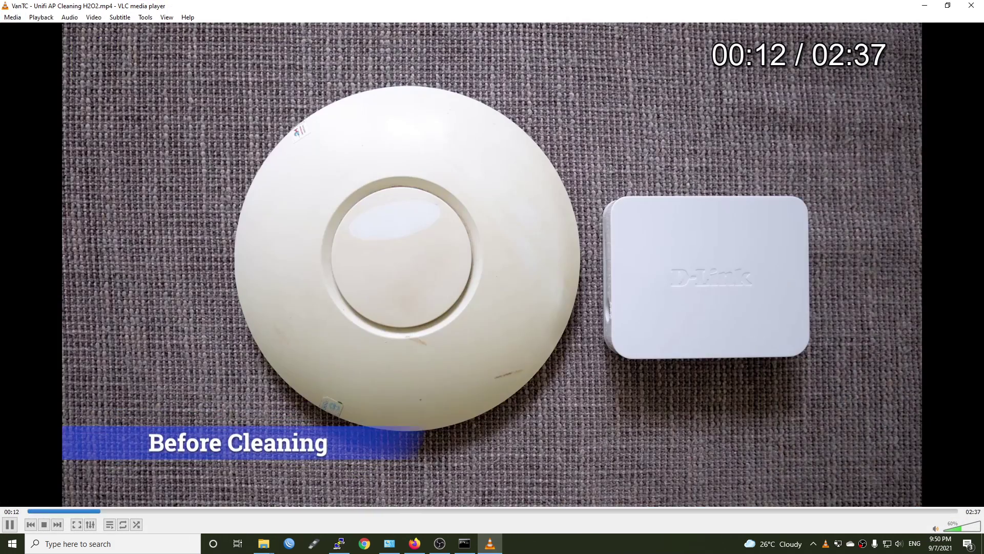
{"action": "key", "text": "Right"}
{"action": "key", "text": "Right"}
{"action": "key", "text": "Right"}
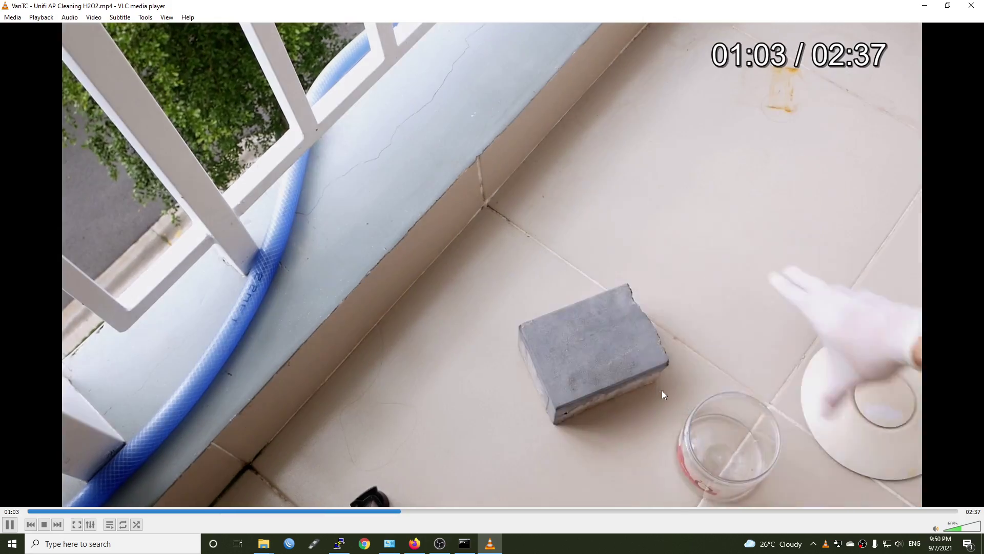
{"action": "left_click", "coordinate": [971, 6]}
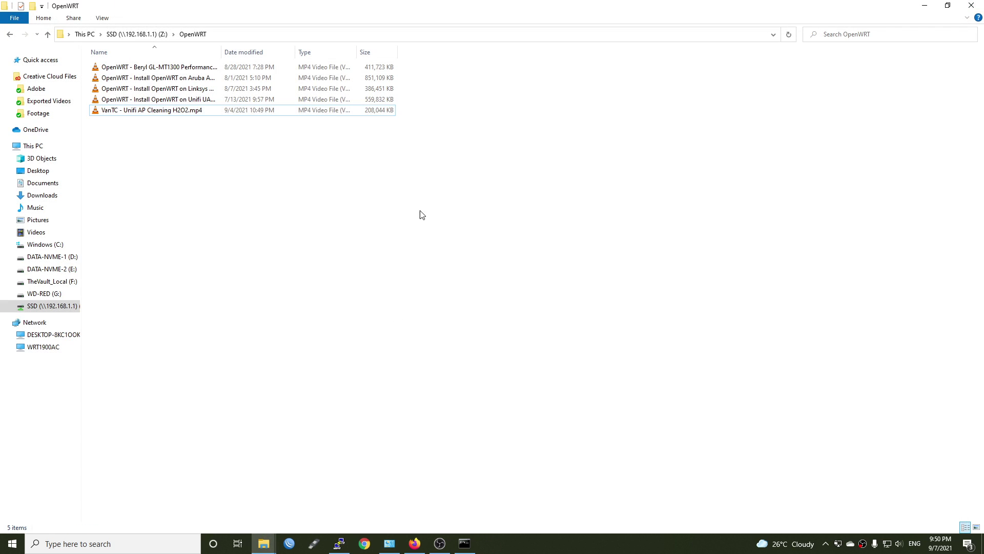
- Copy the VMware installer ISO from Z:\ISO into D:\Test Copy
{"action": "key", "text": "alt+Up"}
{"action": "double_click", "coordinate": [123, 81]}
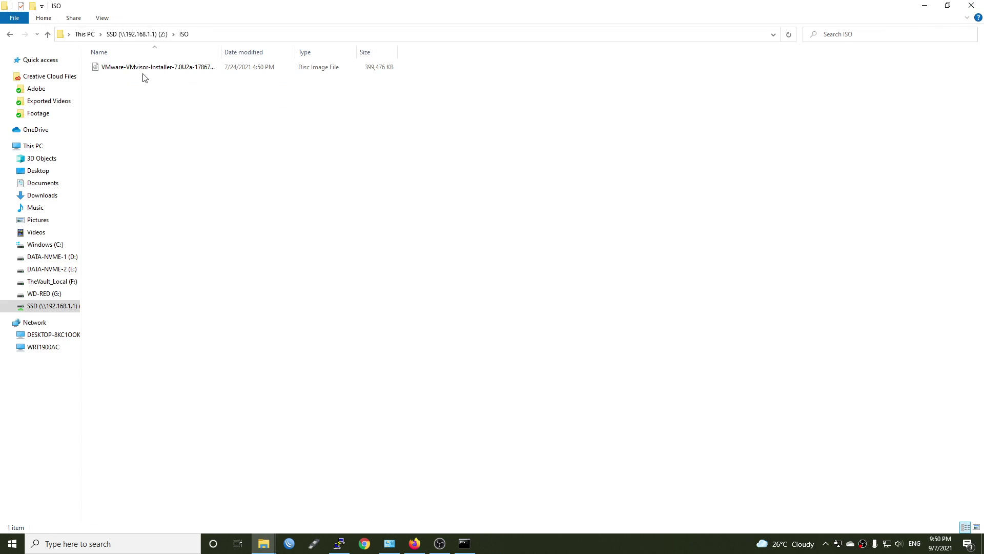
{"action": "left_click", "coordinate": [151, 74]}
{"action": "right_click", "coordinate": [152, 75]}
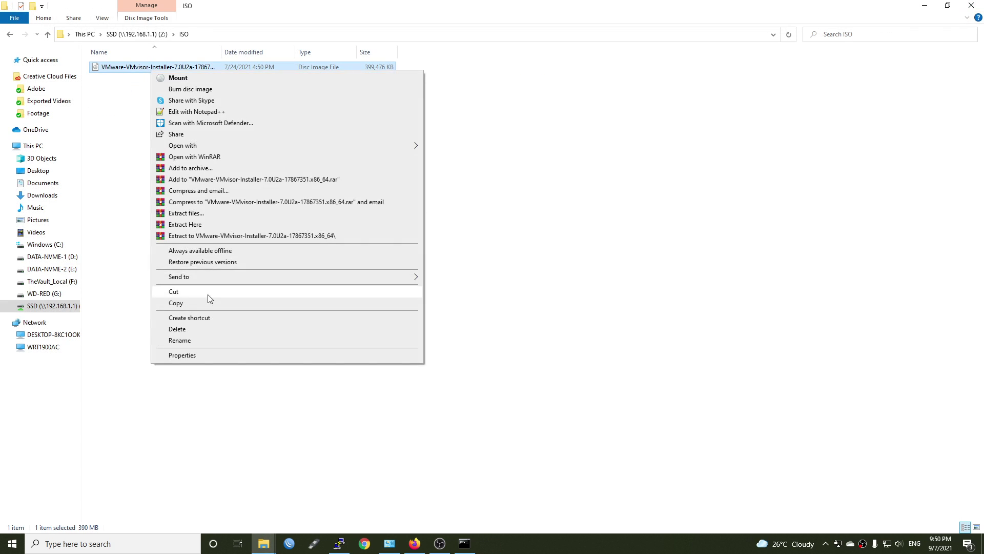
{"action": "left_click", "coordinate": [176, 303]}
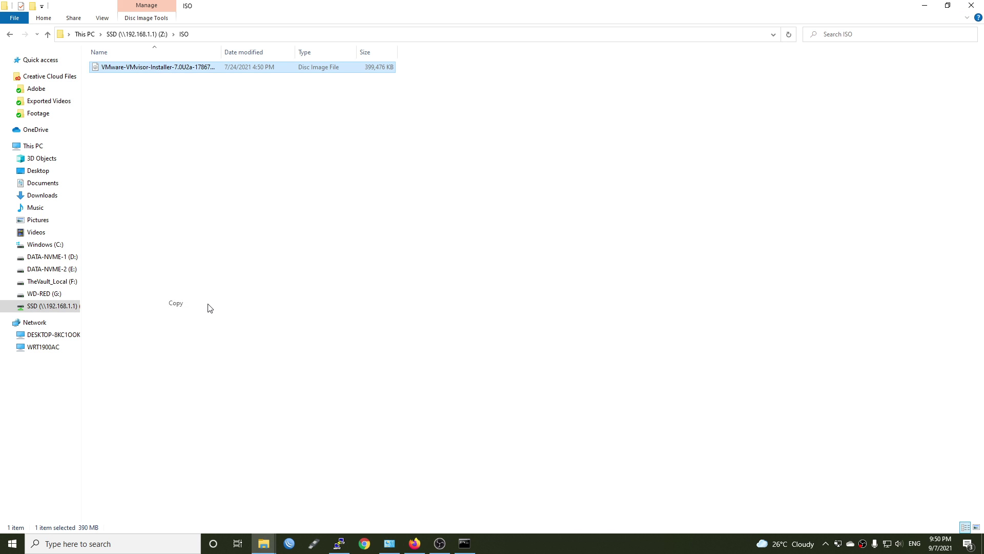
{"action": "key", "text": "alt+Tab"}
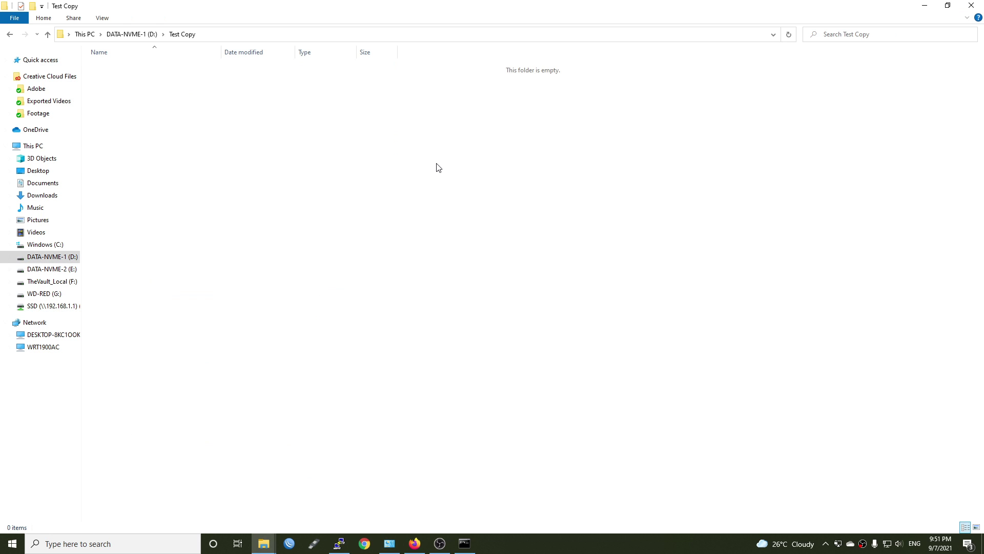
{"action": "right_click", "coordinate": [336, 156]}
{"action": "left_click", "coordinate": [402, 229]}
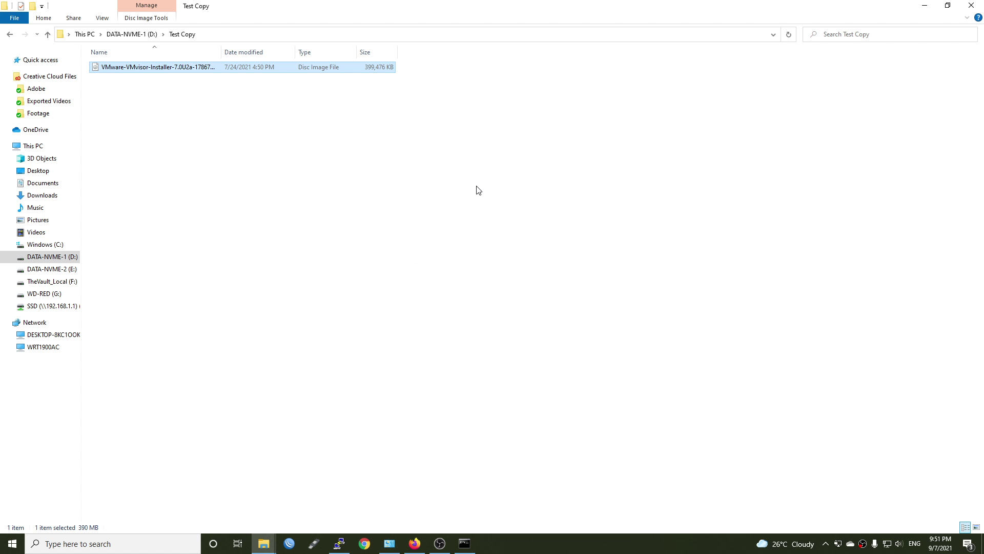
- Copy the ISO from D:\Test Copy back into the root of Z:, then show This PC
{"action": "left_click", "coordinate": [477, 190]}
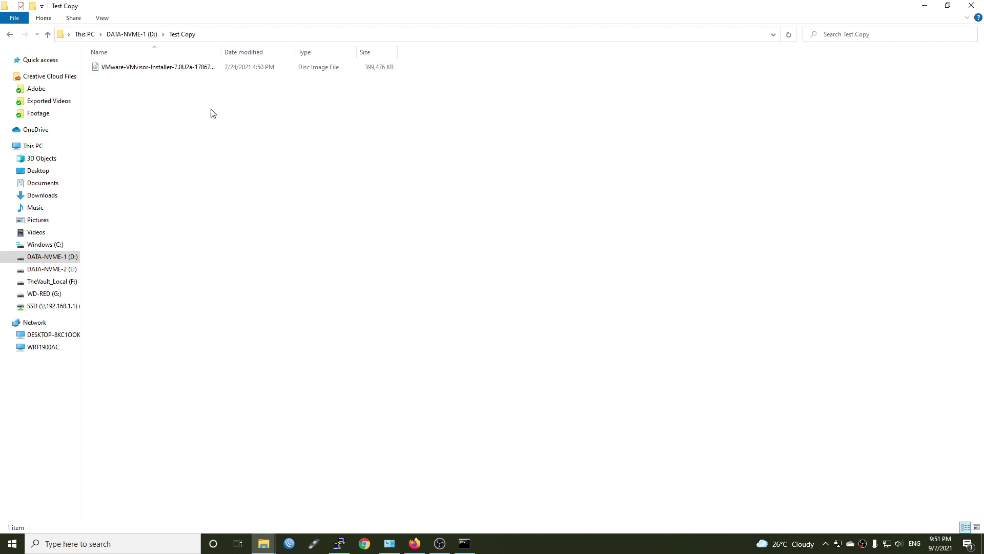
{"action": "right_click", "coordinate": [212, 67]}
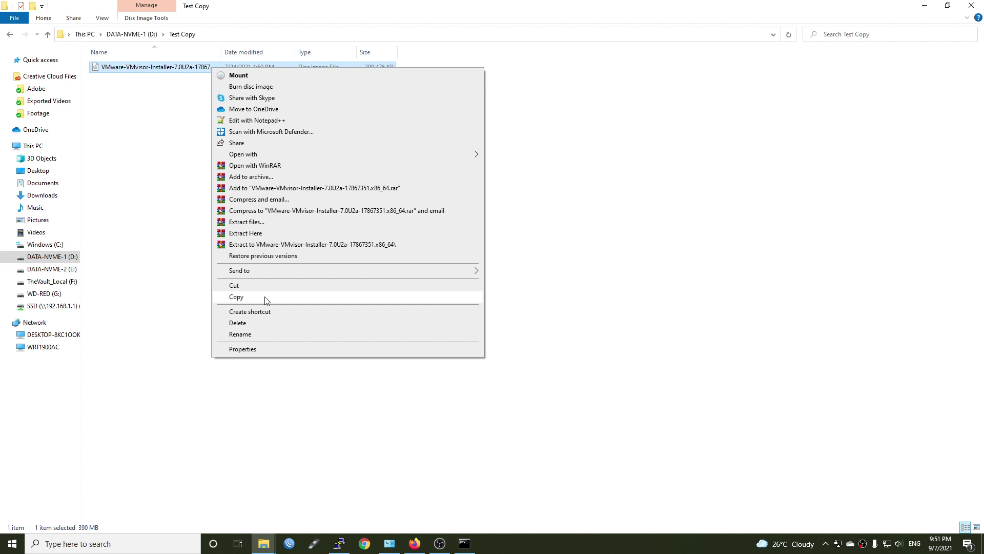
{"action": "left_click", "coordinate": [264, 297]}
{"action": "left_click", "coordinate": [61, 306]}
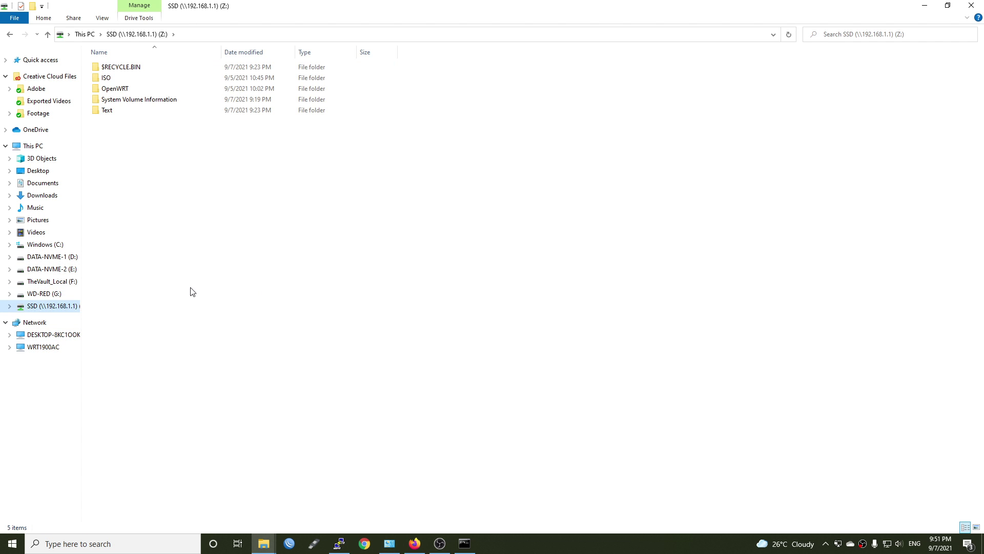
{"action": "right_click", "coordinate": [224, 197]}
{"action": "left_click", "coordinate": [290, 268]}
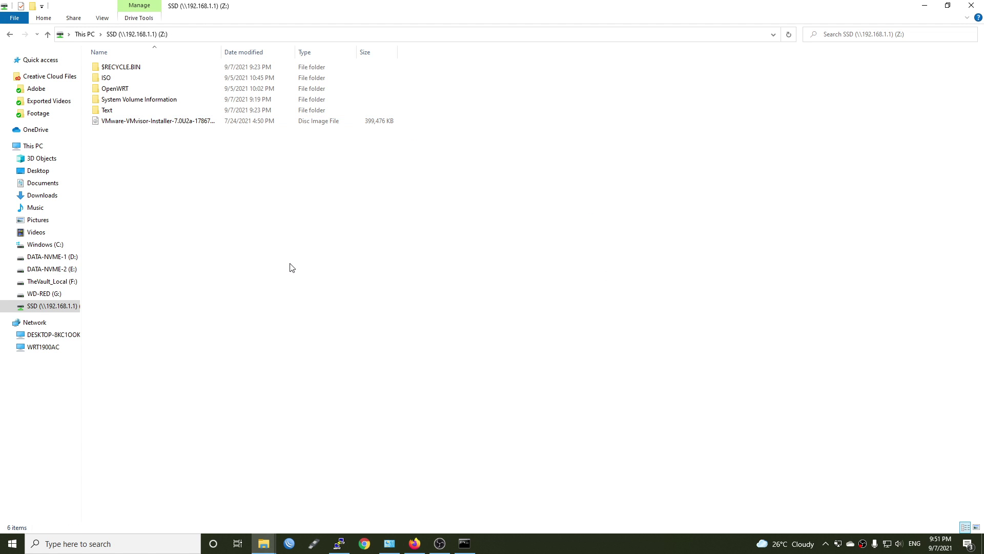
{"action": "key", "text": "alt+Up"}
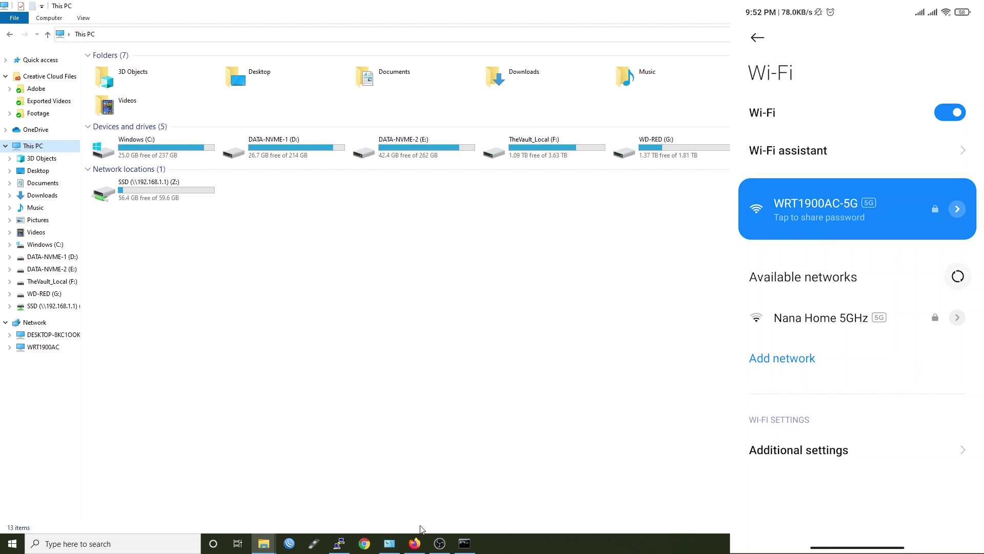
- In LuCI, go to Services > Network Shares, then Network > Wireless overview
{"action": "left_click", "coordinate": [415, 543]}
{"action": "mouse_move", "coordinate": [410, 55]}
{"action": "left_click", "coordinate": [422, 76]}
{"action": "mouse_move", "coordinate": [460, 61]}
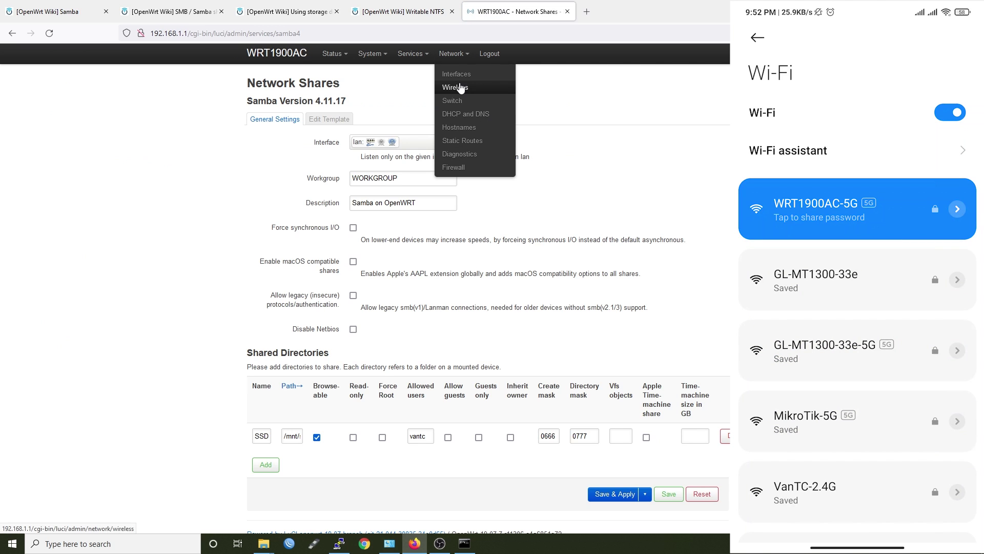
{"action": "left_click", "coordinate": [460, 88]}
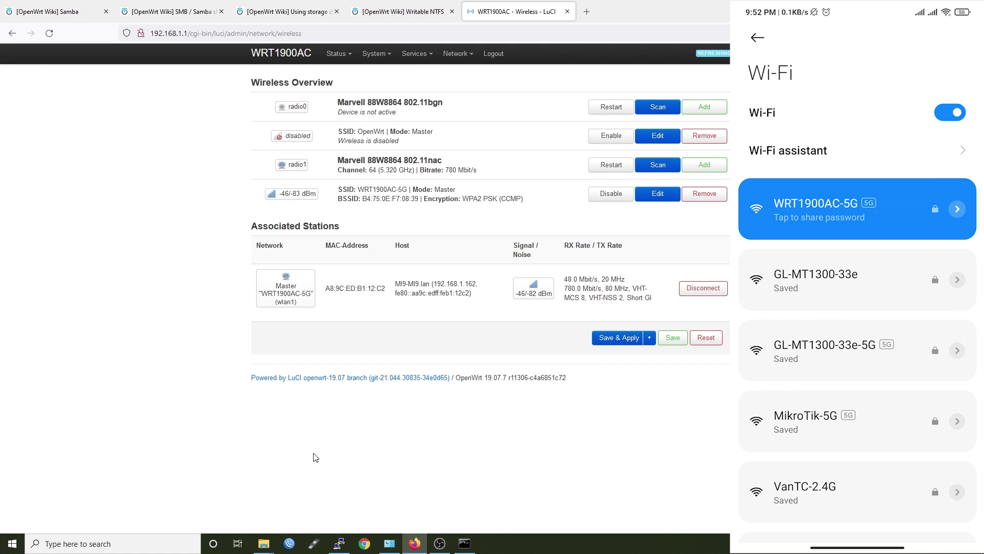
- Run top in the router terminal and shrink the window beside the Wireless page
{"action": "left_click", "coordinate": [351, 542]}
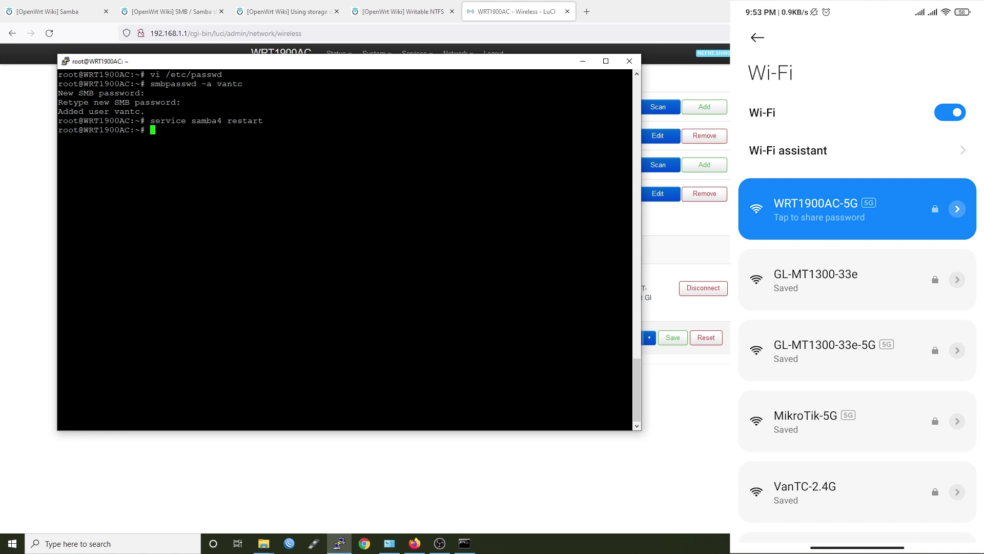
{"action": "type", "text": "top"}
{"action": "key", "text": "Return"}
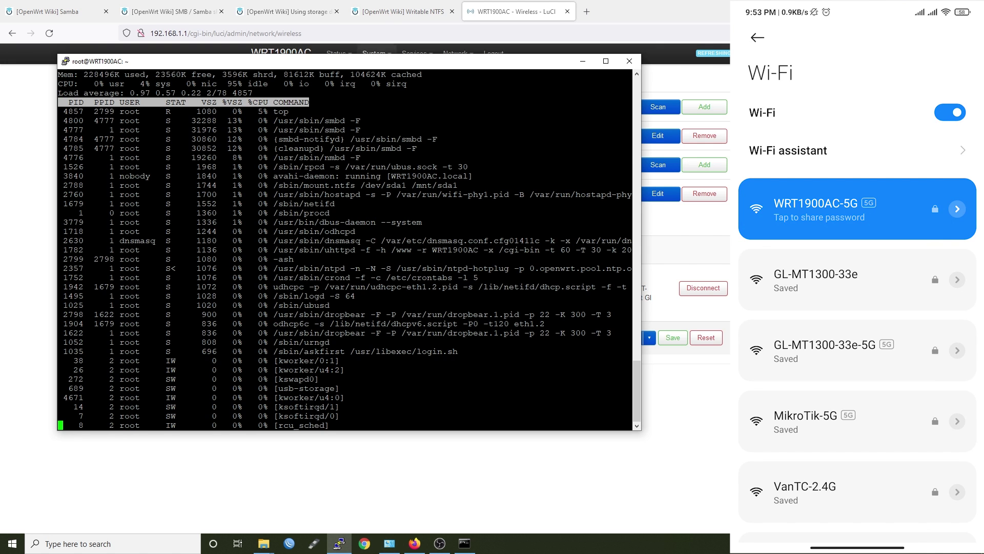
{"action": "left_click_drag", "start_coordinate": [641, 137], "coordinate": [512, 137]}
{"action": "mouse_move", "coordinate": [354, 65]}
{"action": "left_mouse_down"}
{"action": "mouse_move", "coordinate": [500, 112]}
{"action": "mouse_move", "coordinate": [346, 75]}
{"action": "left_mouse_up"}
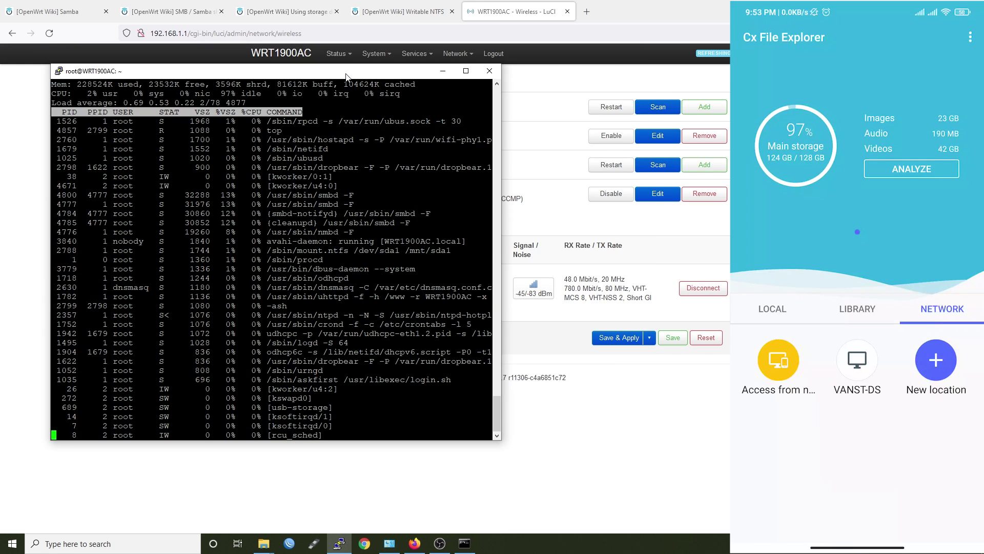